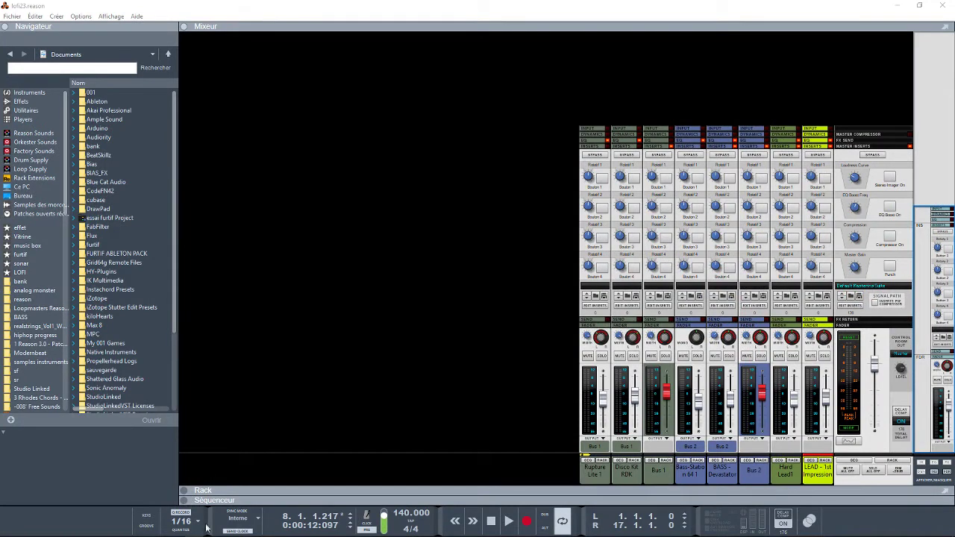
Show the rack and bring the BASS - Devastator kHs ONE synthesizer into view.
{"action": "left_click", "coordinate": [185, 492]}
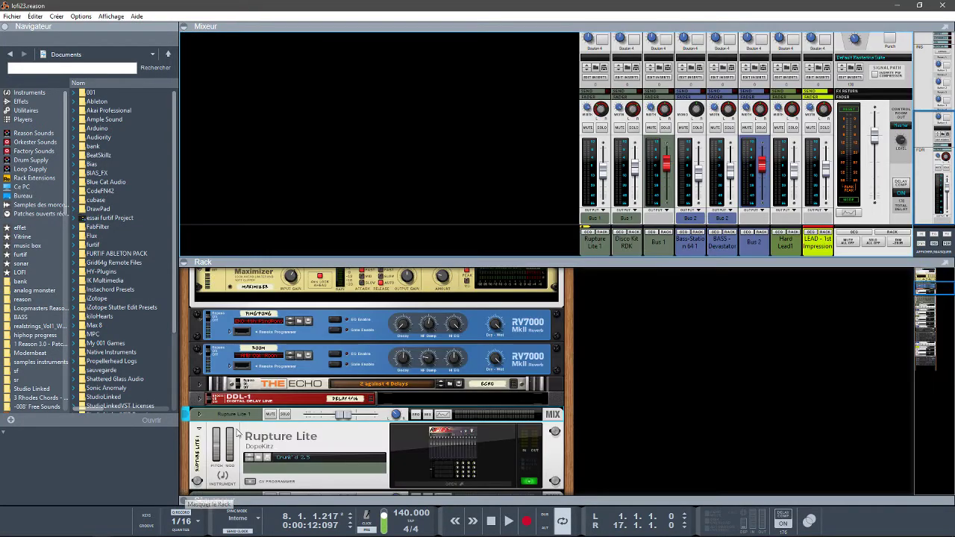
{"action": "left_click_drag", "start_coordinate": [929, 290], "coordinate": [947, 341]}
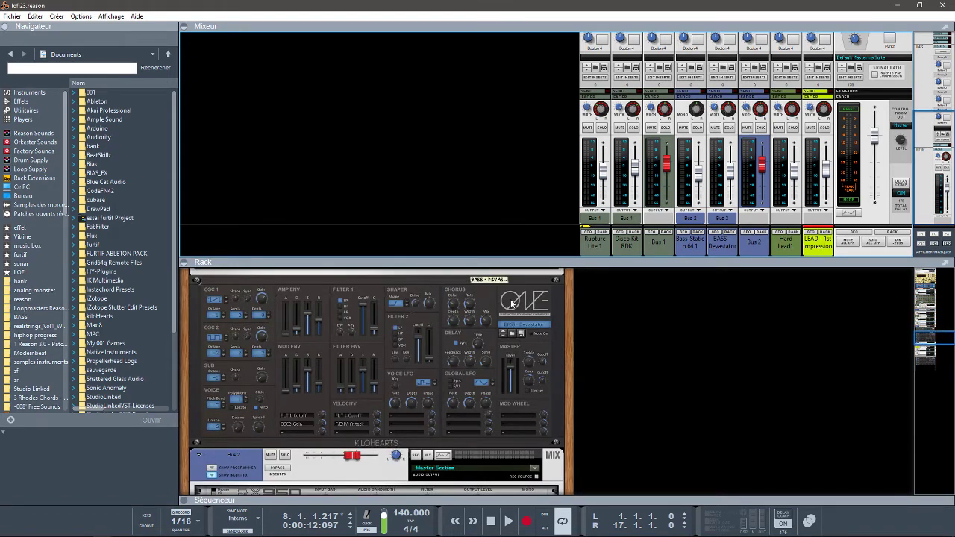
Switch to Chrome, compare the kHs ONE product pages on Plugin Boutique and the Propellerhead shop, and return to Reason.
{"action": "mouse_move", "coordinate": [305, 535]}
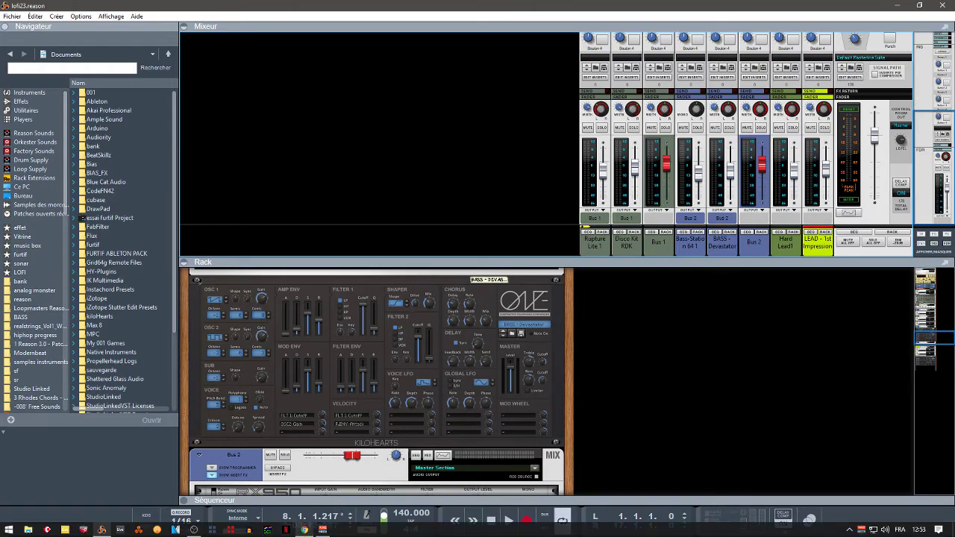
{"action": "left_click", "coordinate": [304, 534]}
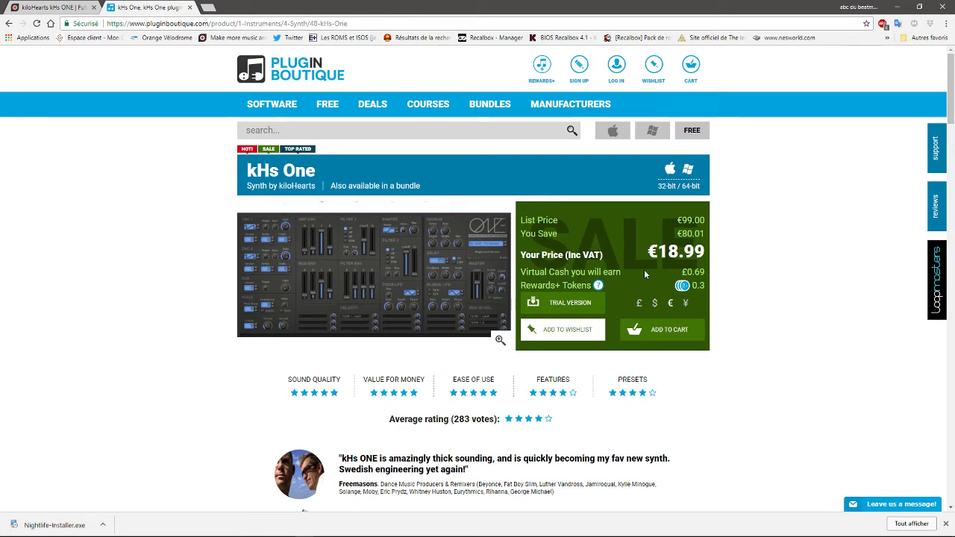
{"action": "mouse_move", "coordinate": [458, 285]}
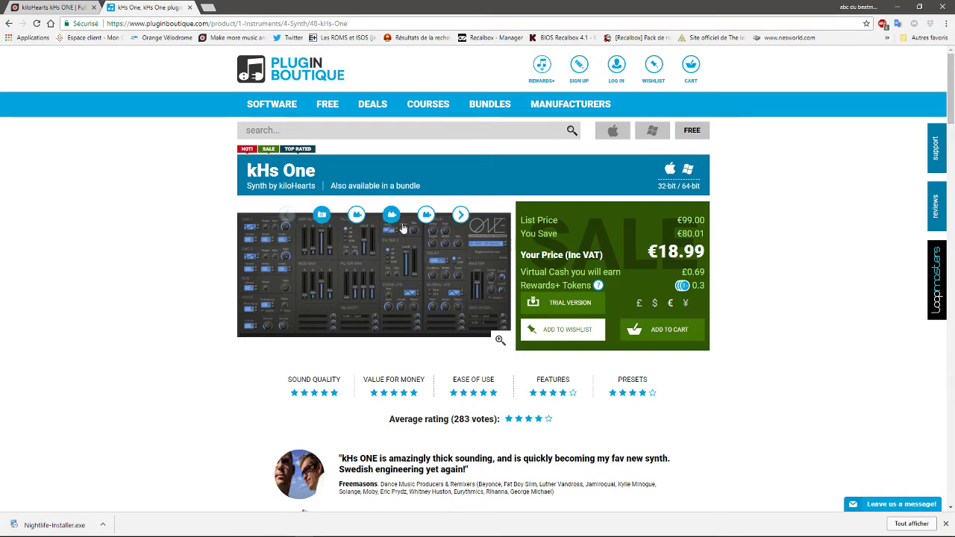
{"action": "left_click", "coordinate": [72, 5]}
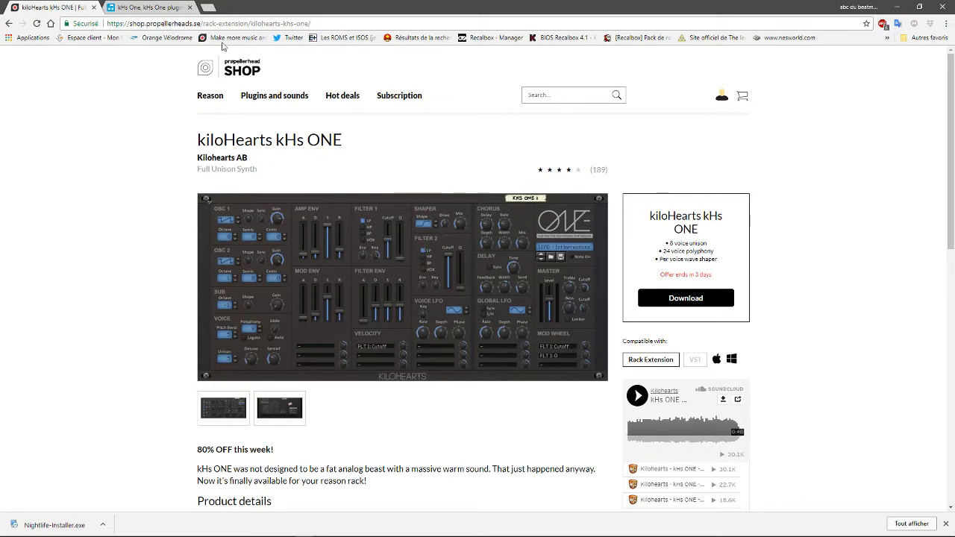
{"action": "left_click", "coordinate": [171, 9]}
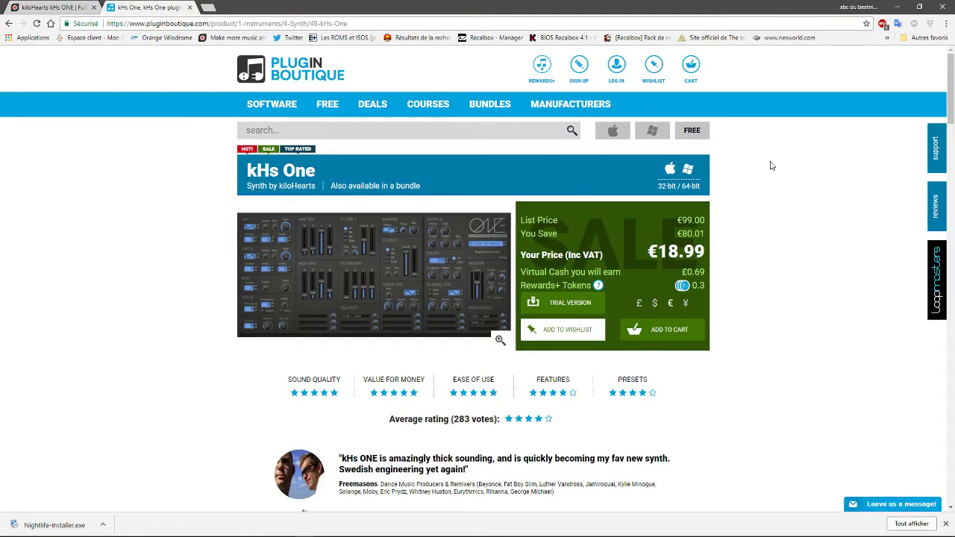
{"action": "left_click", "coordinate": [898, 11]}
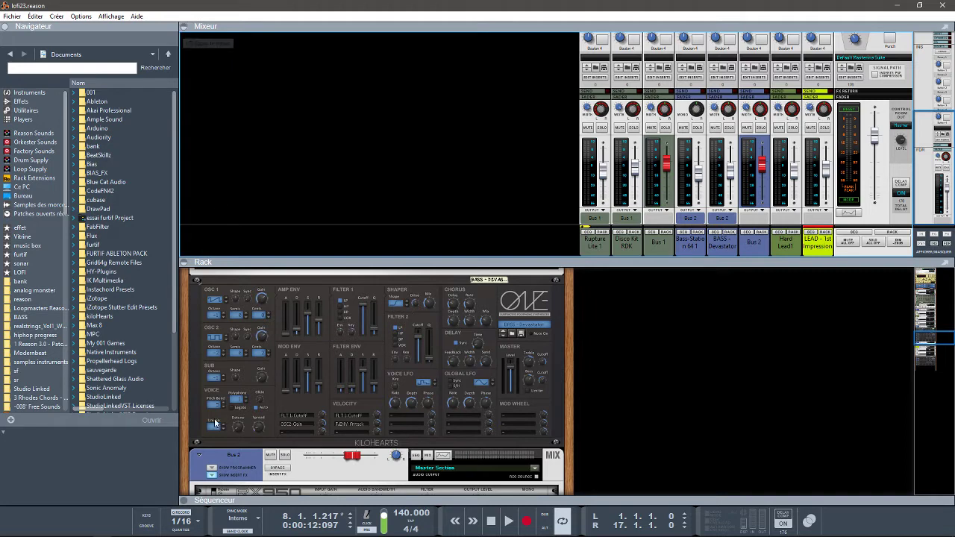
Show the sequencer in place of the mixer and play the song from the beginning.
{"action": "left_click", "coordinate": [184, 501]}
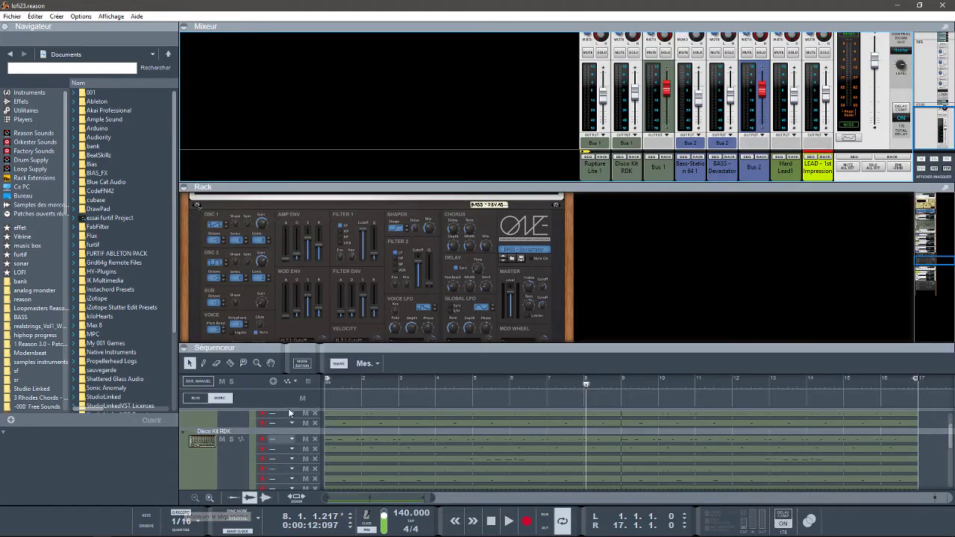
{"action": "left_click", "coordinate": [183, 28]}
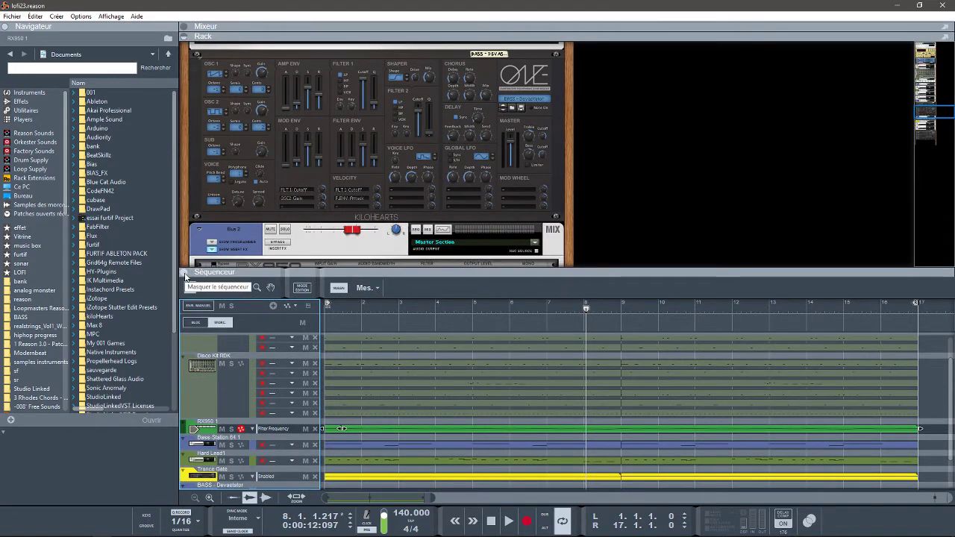
{"action": "key", "text": "shift+Return"}
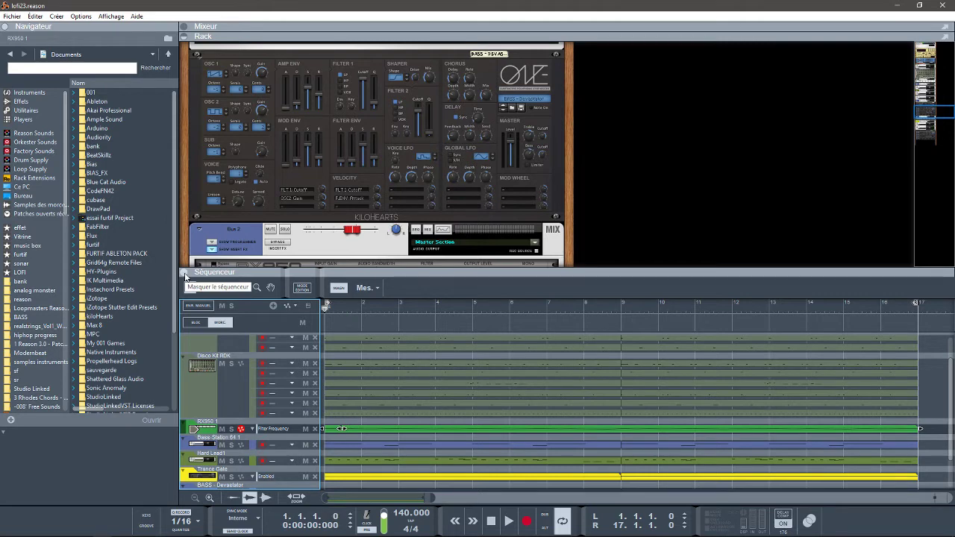
{"action": "key", "text": "space"}
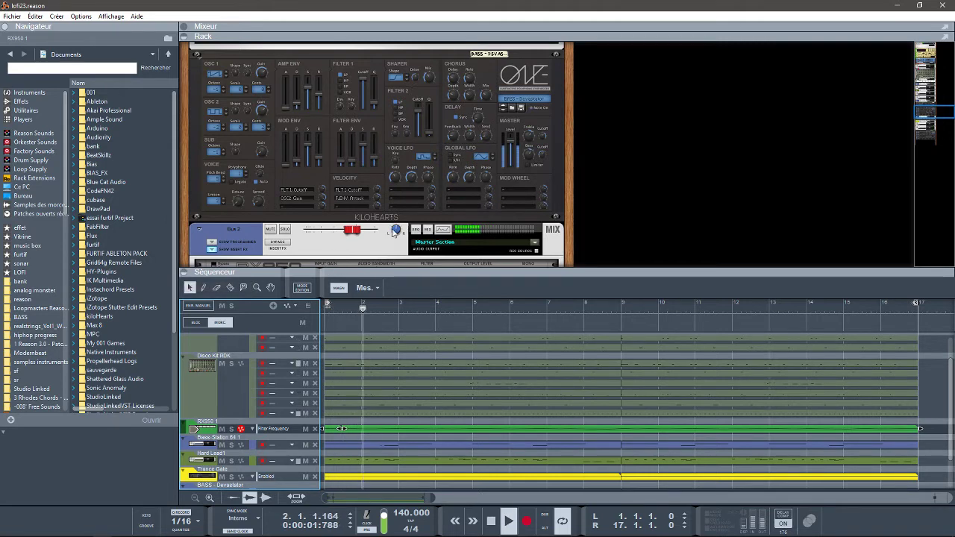
Hide the sequencer, then solo the BASS - Devastator channel and play it.
{"action": "left_click", "coordinate": [185, 274]}
{"action": "mouse_move", "coordinate": [929, 117]}
{"action": "left_mouse_down"}
{"action": "mouse_move", "coordinate": [931, 131]}
{"action": "mouse_move", "coordinate": [913, 48]}
{"action": "mouse_move", "coordinate": [924, 110]}
{"action": "left_mouse_up"}
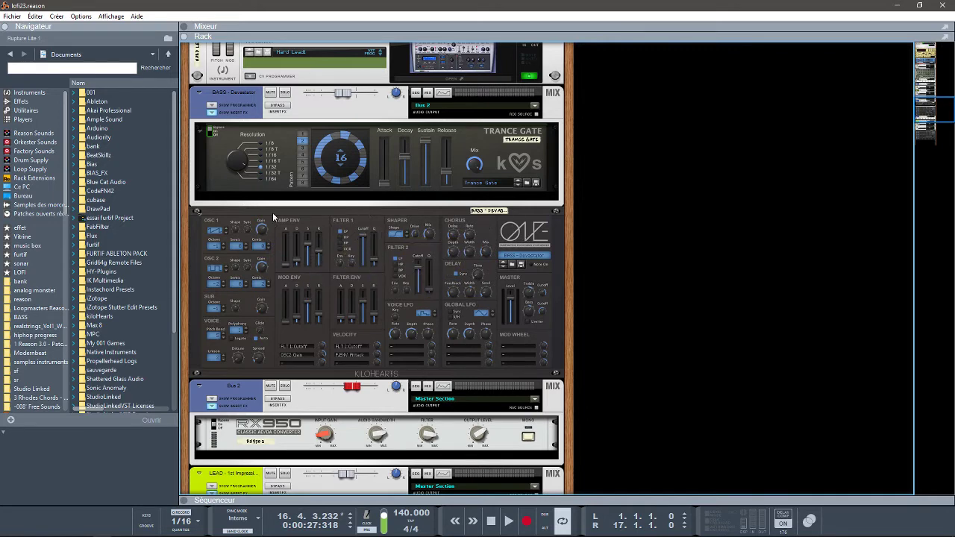
{"action": "left_click", "coordinate": [285, 93]}
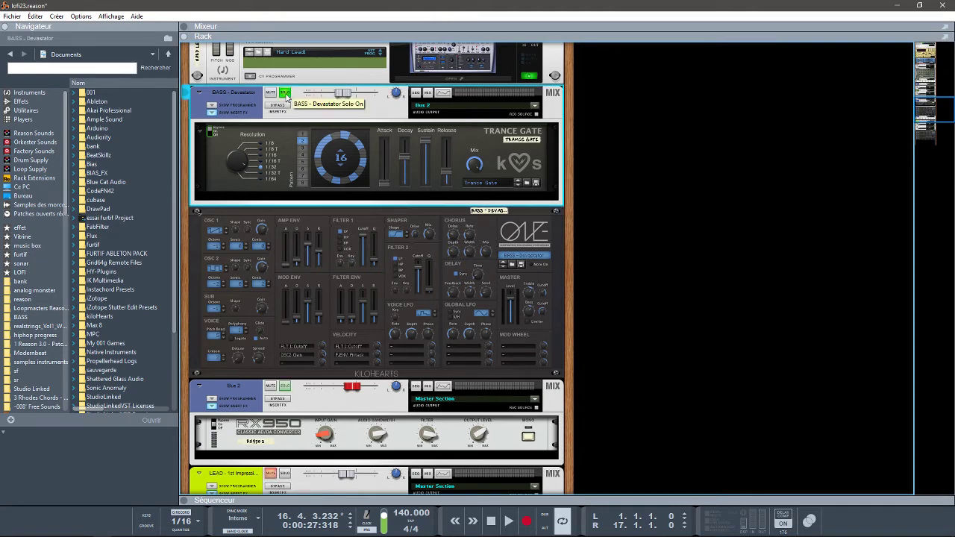
{"action": "key", "text": "space"}
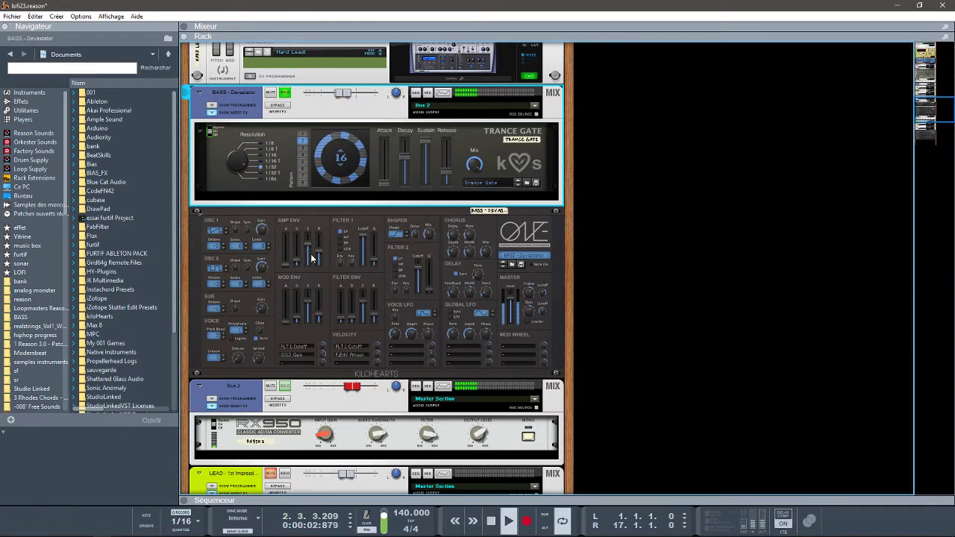
Show the sequencer and review the BASS - Devastator channel's kHs ONE synthesizer and Trance Gate insert.
{"action": "left_click", "coordinate": [181, 501]}
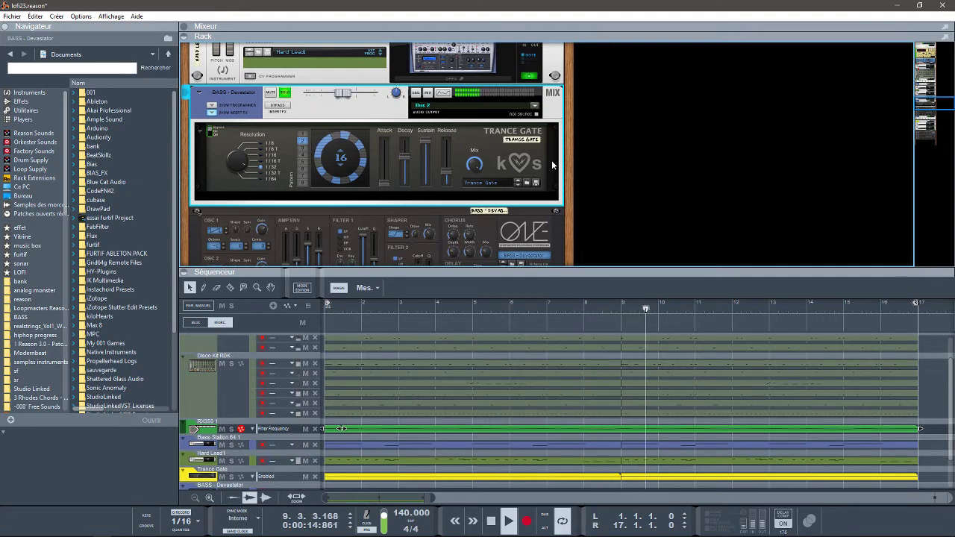
{"action": "left_click_drag", "start_coordinate": [923, 98], "coordinate": [925, 110]}
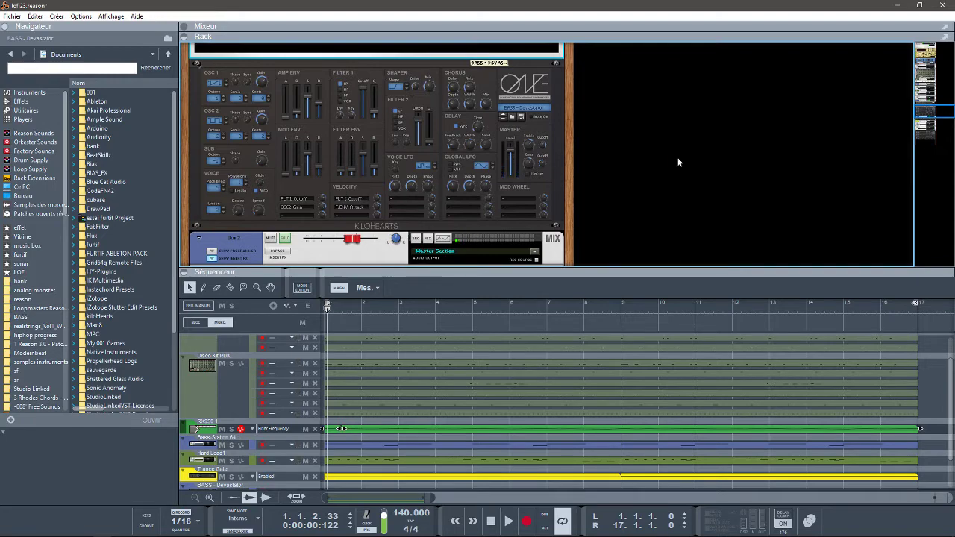
{"action": "mouse_move", "coordinate": [922, 113]}
{"action": "left_mouse_down"}
{"action": "mouse_move", "coordinate": [922, 124]}
{"action": "mouse_move", "coordinate": [918, 104]}
{"action": "left_mouse_up"}
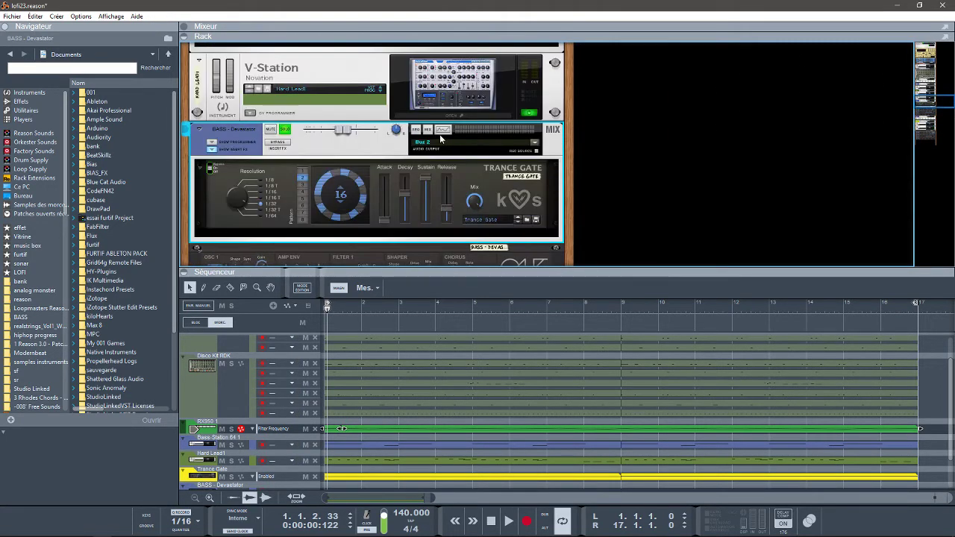
Solo the LEAD - 1st Impressions channel and play it from the start, with its insert effects in view.
{"action": "mouse_move", "coordinate": [920, 112]}
{"action": "left_mouse_down"}
{"action": "mouse_move", "coordinate": [937, 133]}
{"action": "mouse_move", "coordinate": [930, 123]}
{"action": "left_mouse_up"}
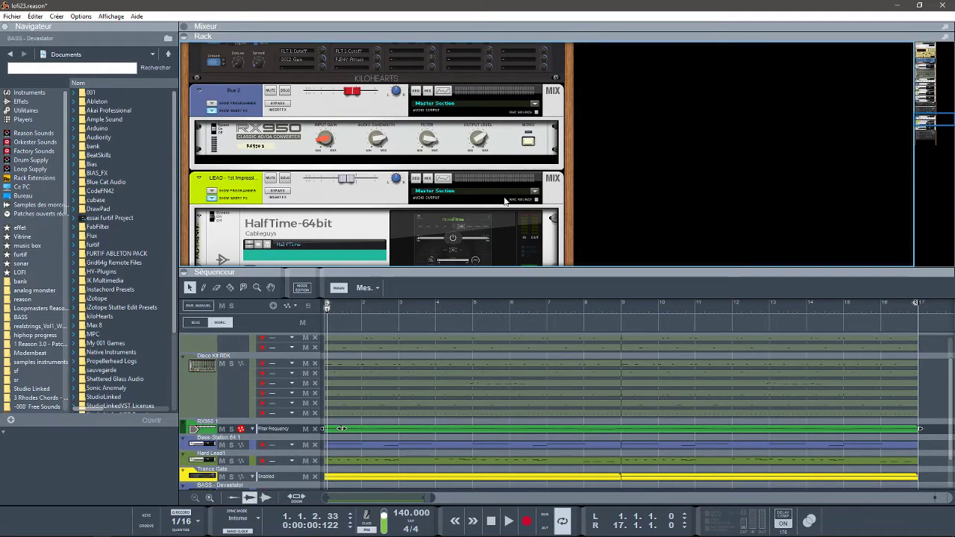
{"action": "left_click", "coordinate": [285, 178]}
{"action": "key", "text": "KP_0"}
{"action": "key", "text": "space"}
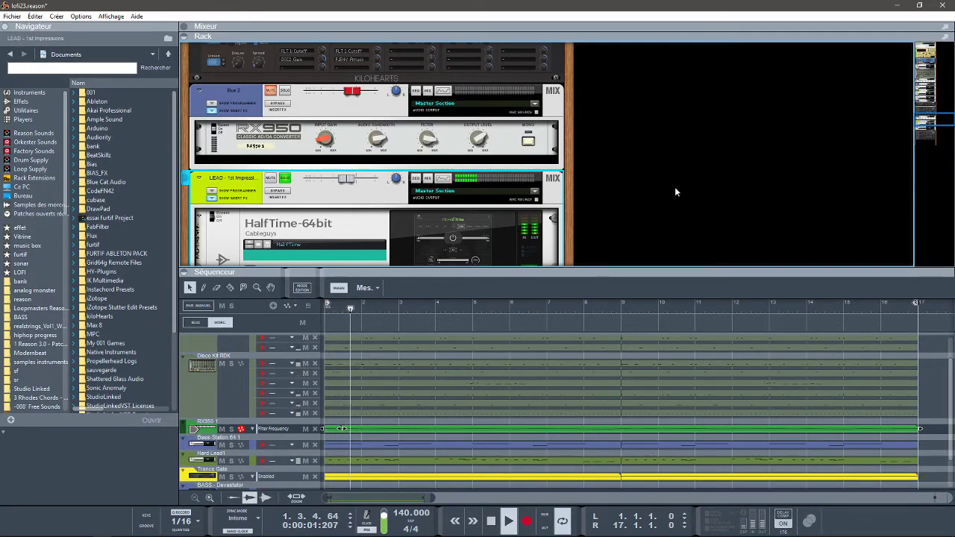
{"action": "left_click_drag", "start_coordinate": [933, 120], "coordinate": [933, 127]}
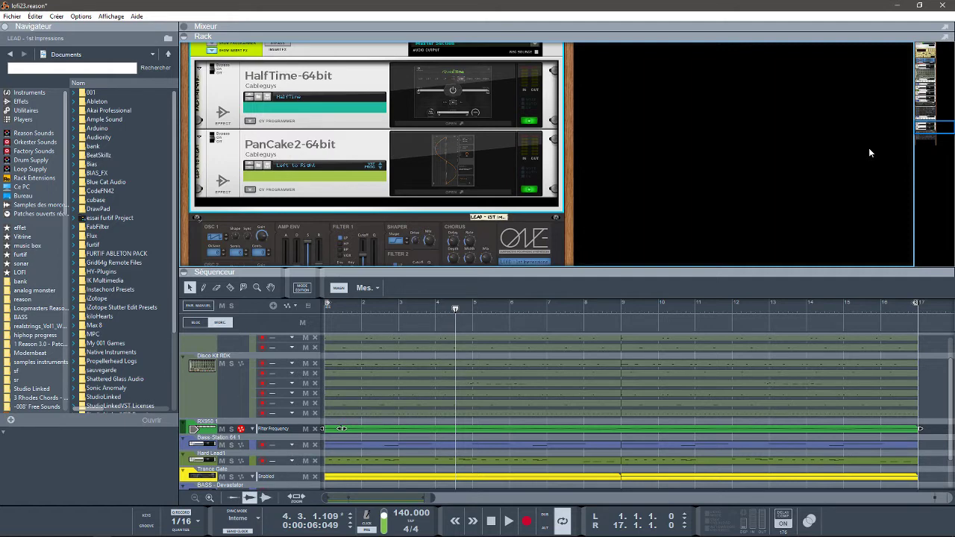
{"action": "key", "text": "space"}
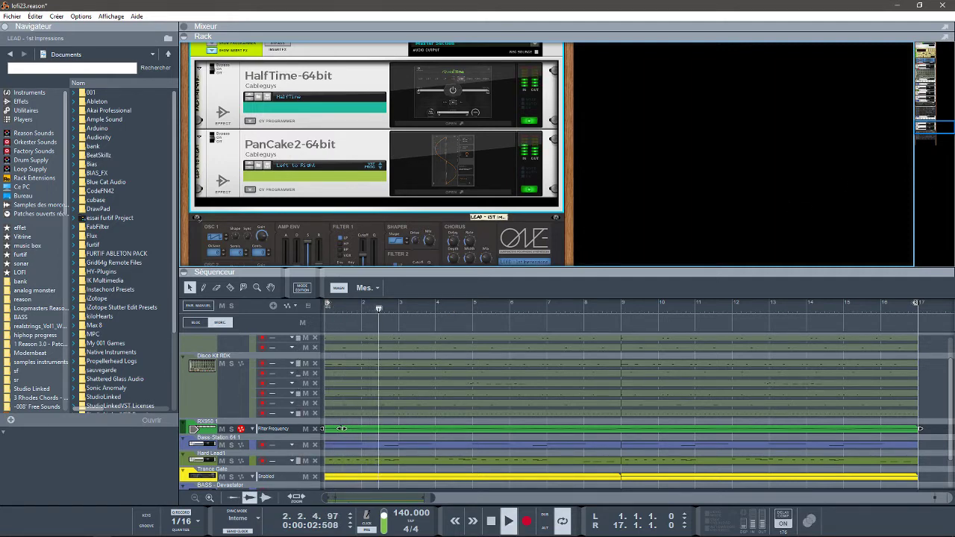
Examine the lead's kHs ONE synthesizer and its PanCake2 and HalfTime inserts, opening and closing the HalfTime editor.
{"action": "left_click_drag", "start_coordinate": [931, 132], "coordinate": [938, 141]}
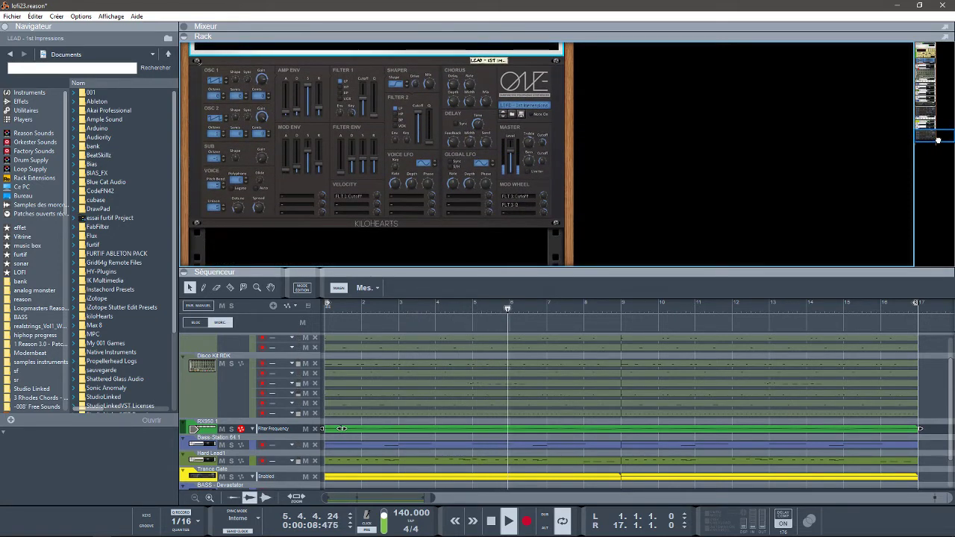
{"action": "left_click_drag", "start_coordinate": [936, 139], "coordinate": [928, 134]}
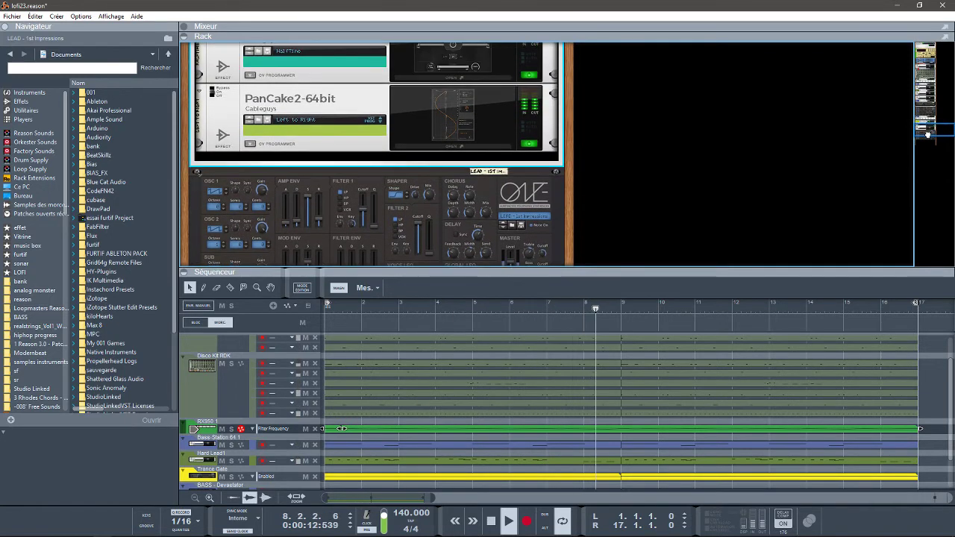
{"action": "left_click_drag", "start_coordinate": [927, 134], "coordinate": [923, 128]}
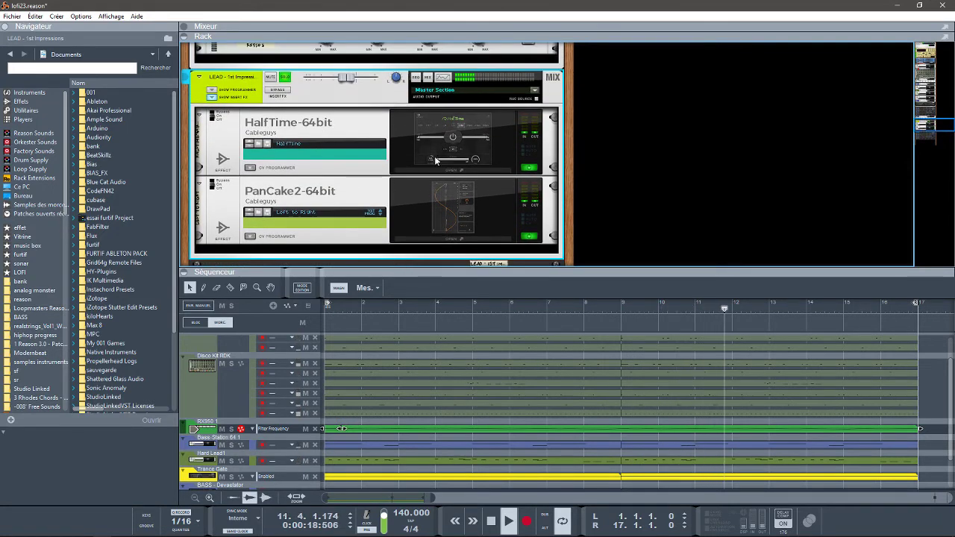
{"action": "double_click", "coordinate": [346, 151]}
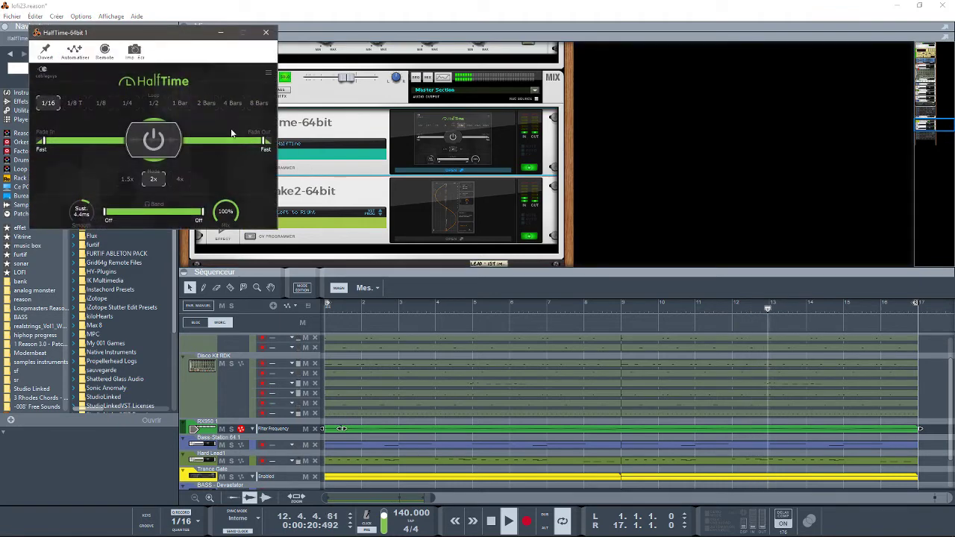
{"action": "left_click", "coordinate": [265, 35]}
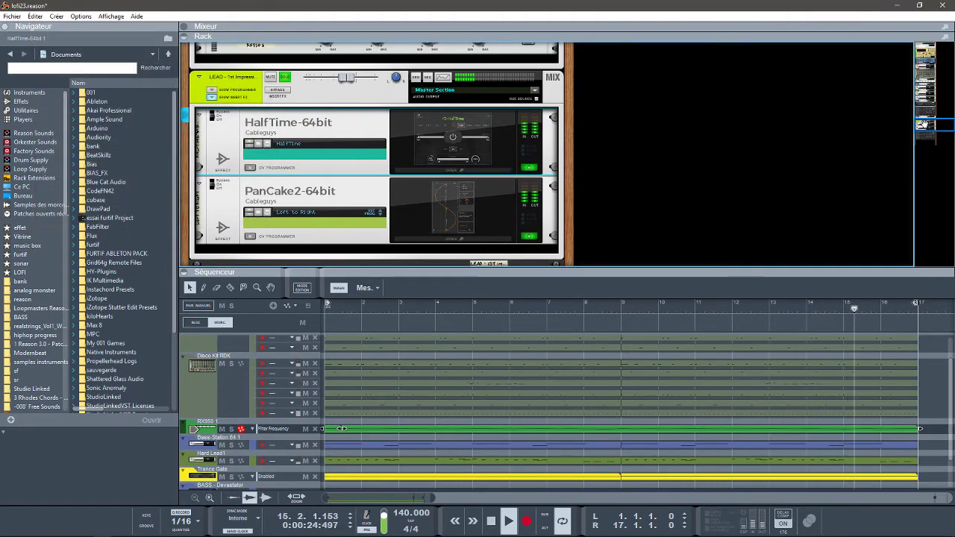
Turn off solo on the LEAD - 1st Impressions channel and restart playback of the full mix.
{"action": "mouse_move", "coordinate": [925, 125]}
{"action": "left_mouse_down"}
{"action": "mouse_move", "coordinate": [930, 135]}
{"action": "mouse_move", "coordinate": [925, 127]}
{"action": "left_mouse_up"}
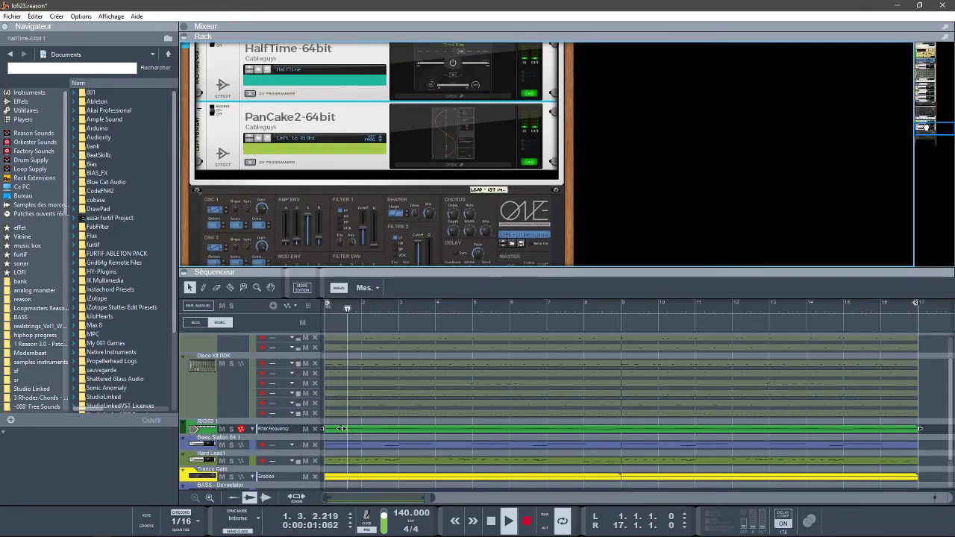
{"action": "scroll", "coordinate": [383, 142], "scroll_direction": "up", "scroll_amount": 5}
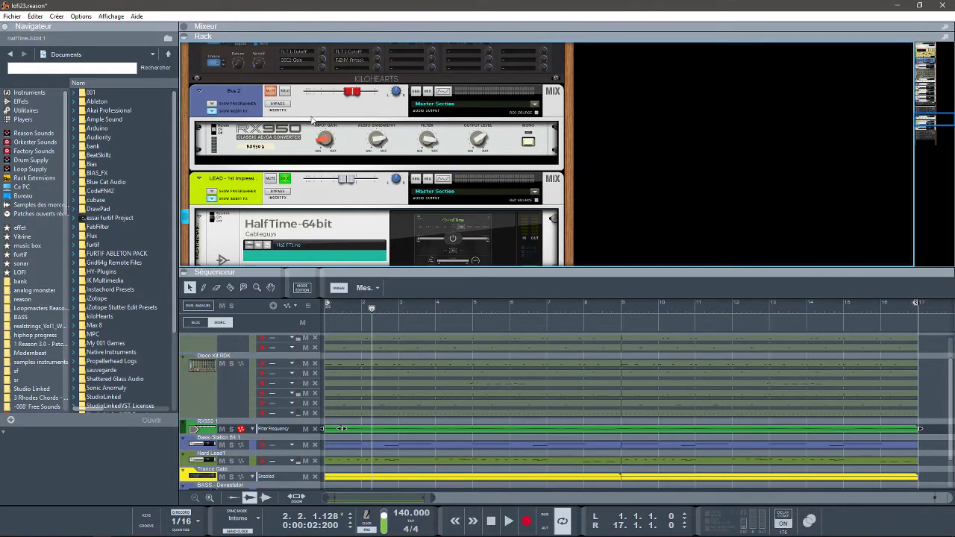
{"action": "left_click", "coordinate": [284, 182]}
{"action": "key", "text": "space"}
{"action": "key", "text": "space"}
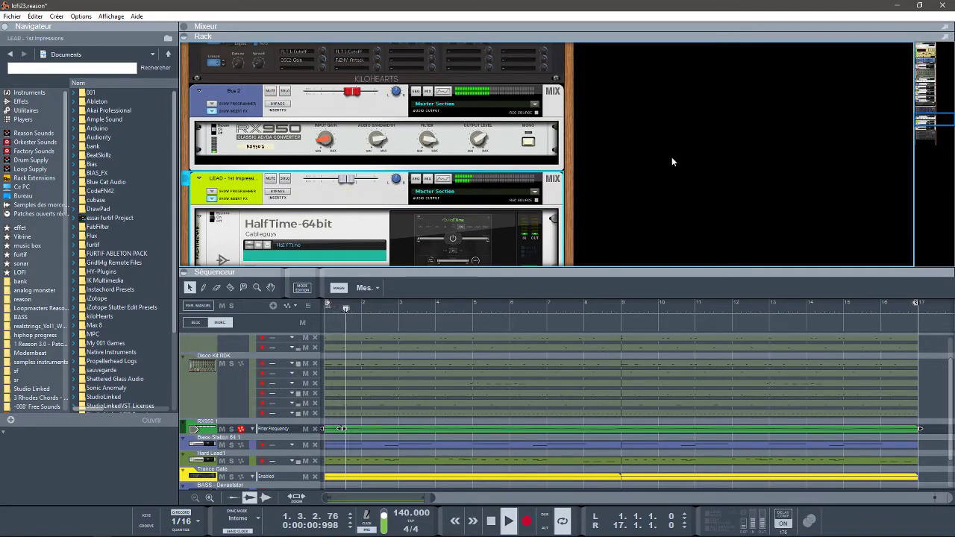
Add a kHs ONE - Subtractive Synthesizer from the kiloHearts instruments at the end of the rack.
{"action": "left_click_drag", "start_coordinate": [931, 119], "coordinate": [937, 135]}
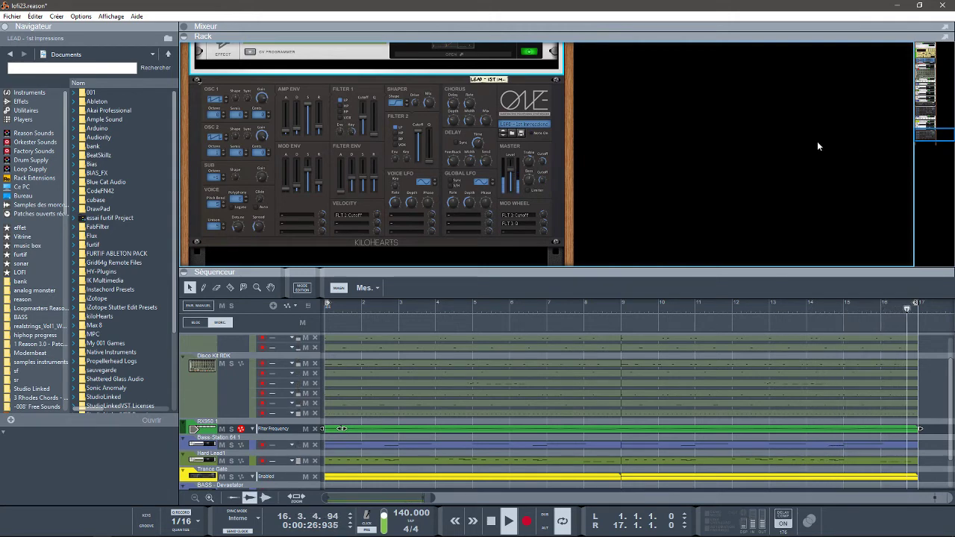
{"action": "left_click_drag", "start_coordinate": [933, 141], "coordinate": [930, 147]}
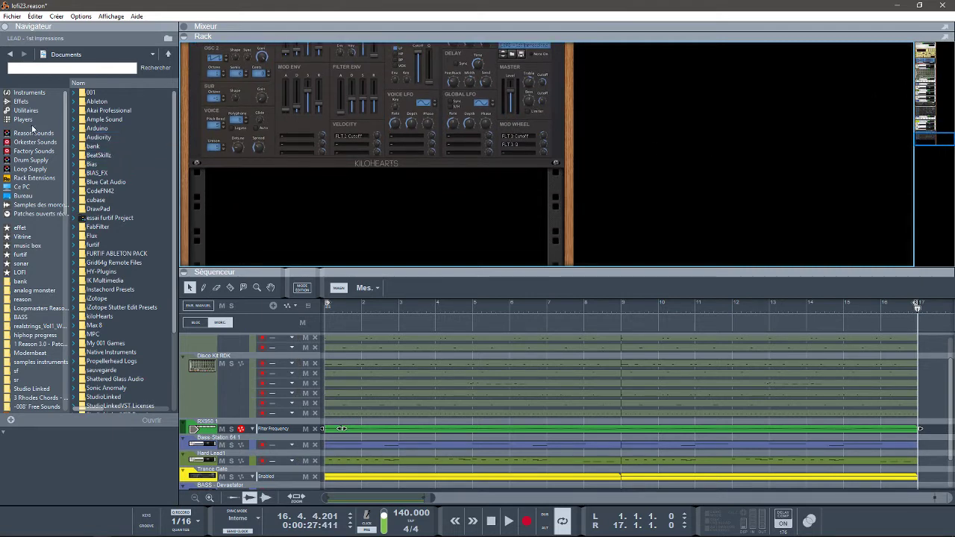
{"action": "left_click", "coordinate": [38, 92]}
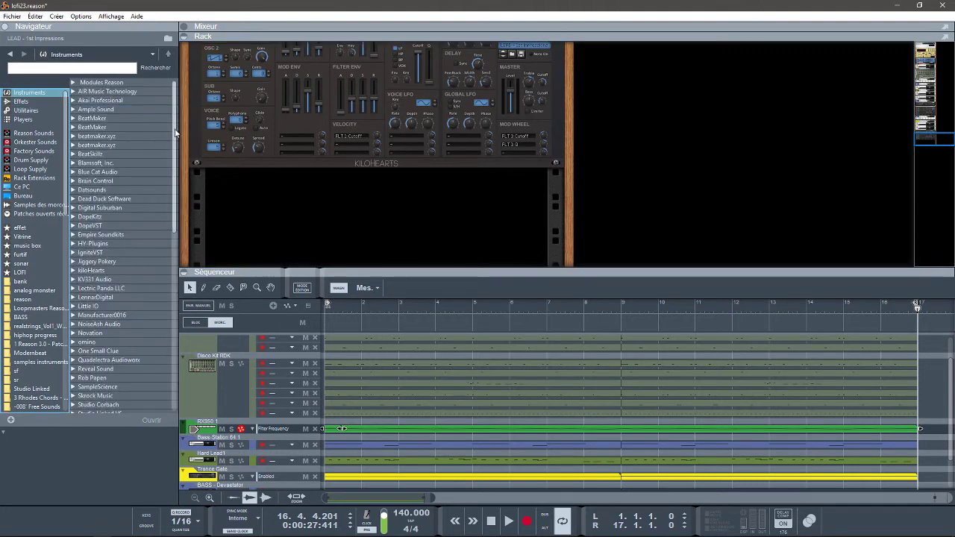
{"action": "left_click_drag", "start_coordinate": [175, 133], "coordinate": [185, 154]}
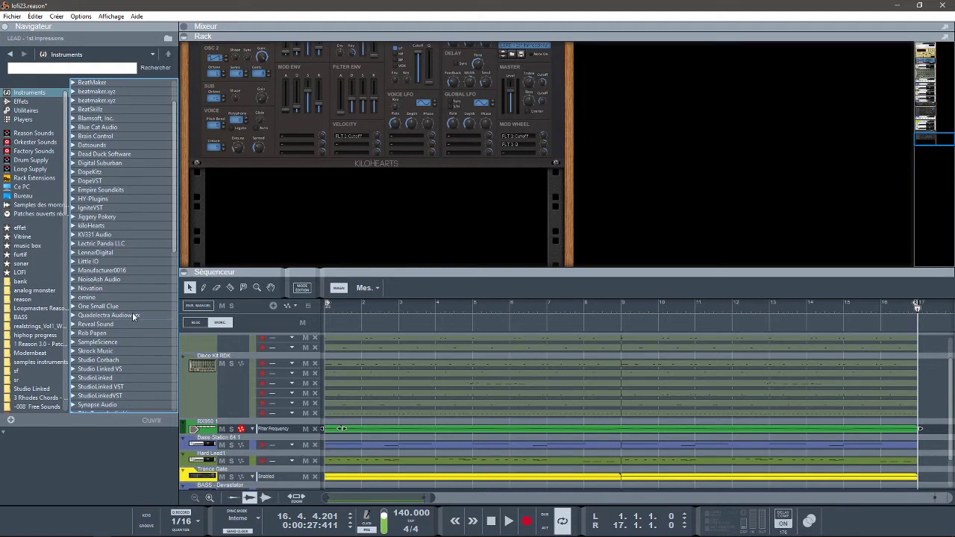
{"action": "left_click", "coordinate": [74, 227]}
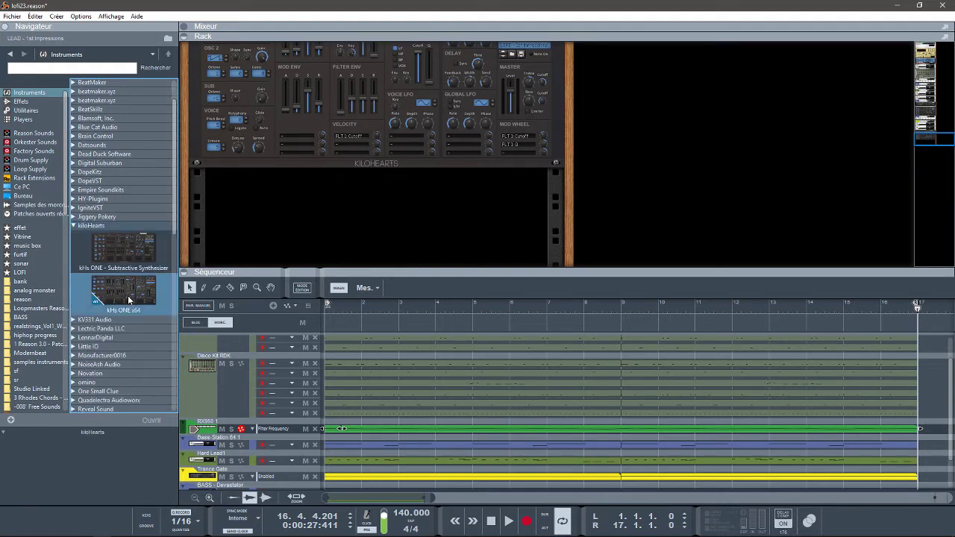
{"action": "left_click_drag", "start_coordinate": [123, 250], "coordinate": [311, 241]}
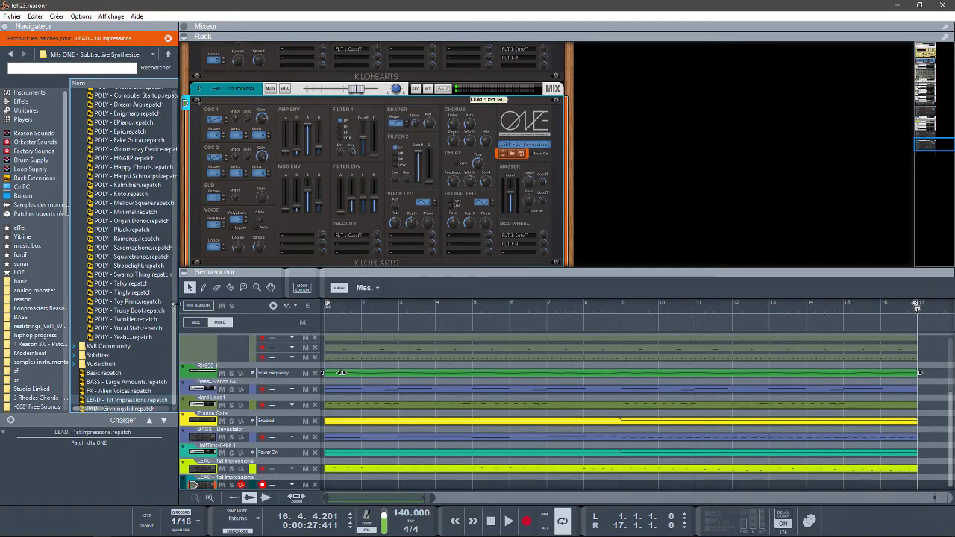
Collapse the kiloHearts patch folder and audition the POLY - Dream Arp patch on the new kHs ONE.
{"action": "scroll", "coordinate": [170, 185], "scroll_direction": "up", "scroll_amount": 10}
{"action": "scroll", "coordinate": [166, 191], "scroll_direction": "up", "scroll_amount": 11}
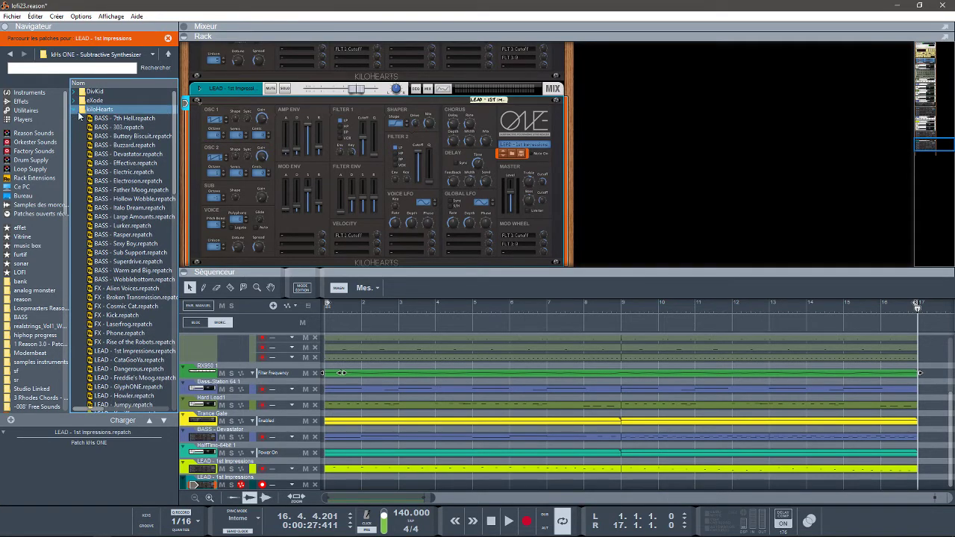
{"action": "left_click", "coordinate": [77, 110]}
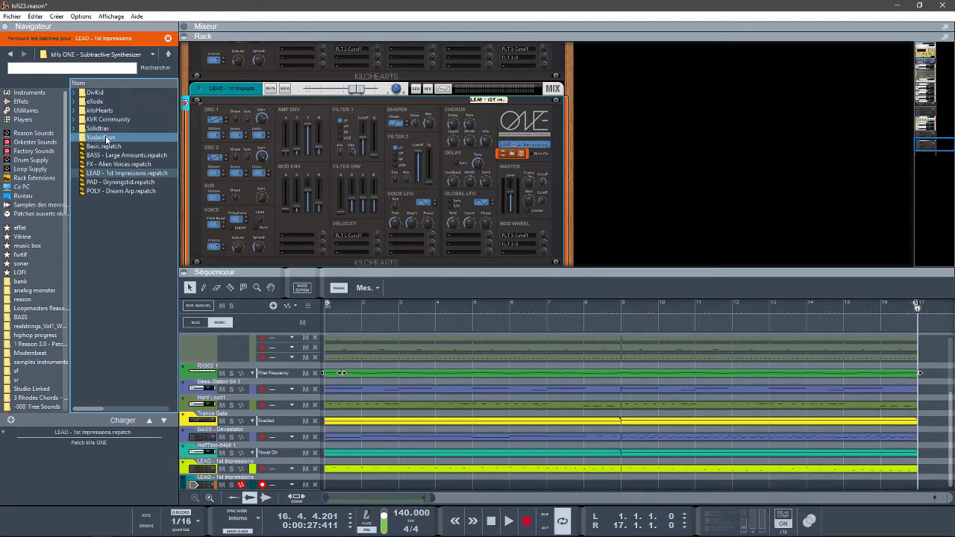
{"action": "left_click", "coordinate": [116, 192]}
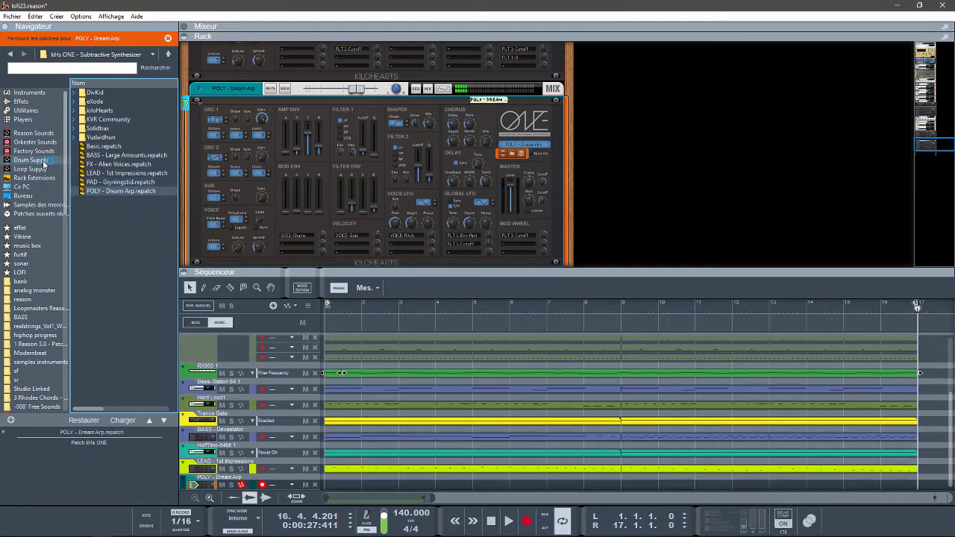
Audition the DivKid patches Bass Clean 01, Bass Trash 02, Bass Wobble 01 and Chord 01 Major.
{"action": "double_click", "coordinate": [93, 92]}
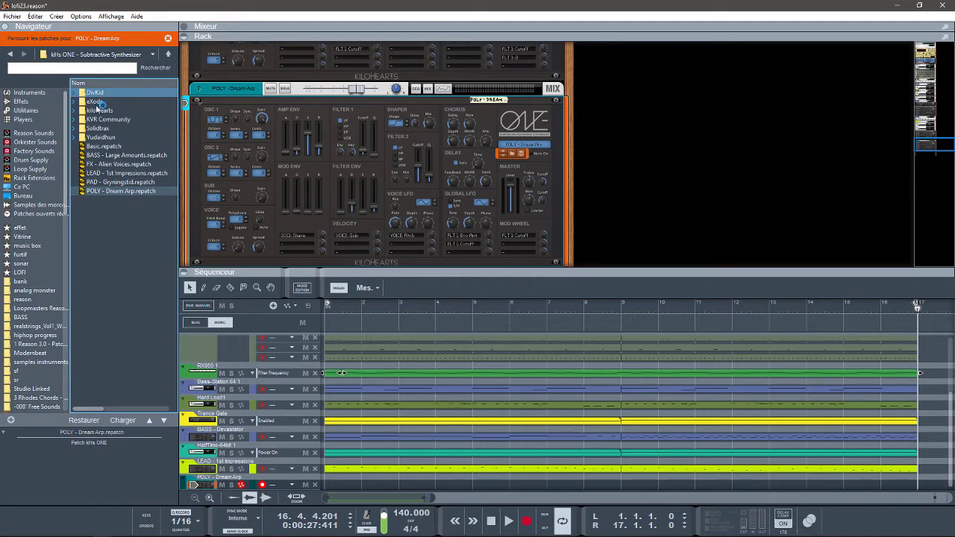
{"action": "left_click", "coordinate": [148, 103]}
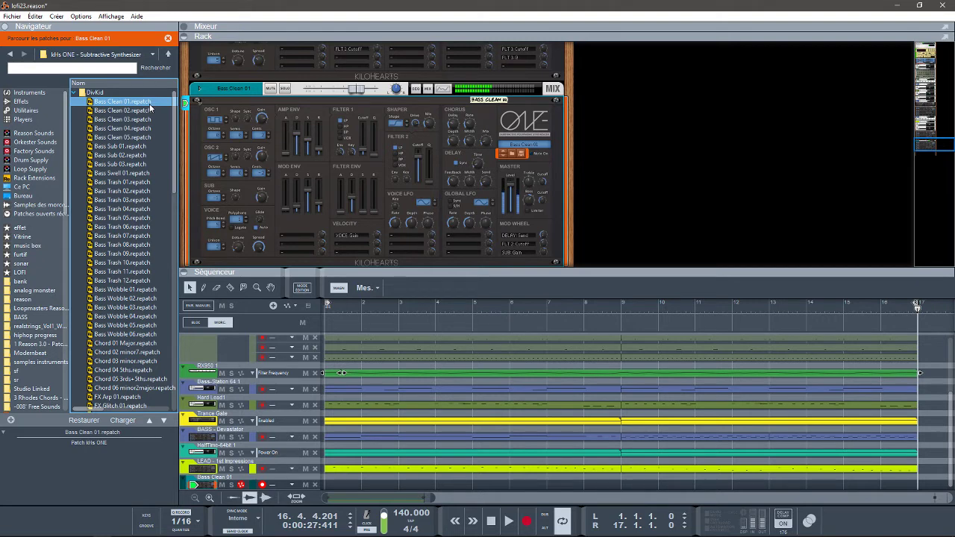
{"action": "left_click", "coordinate": [118, 192]}
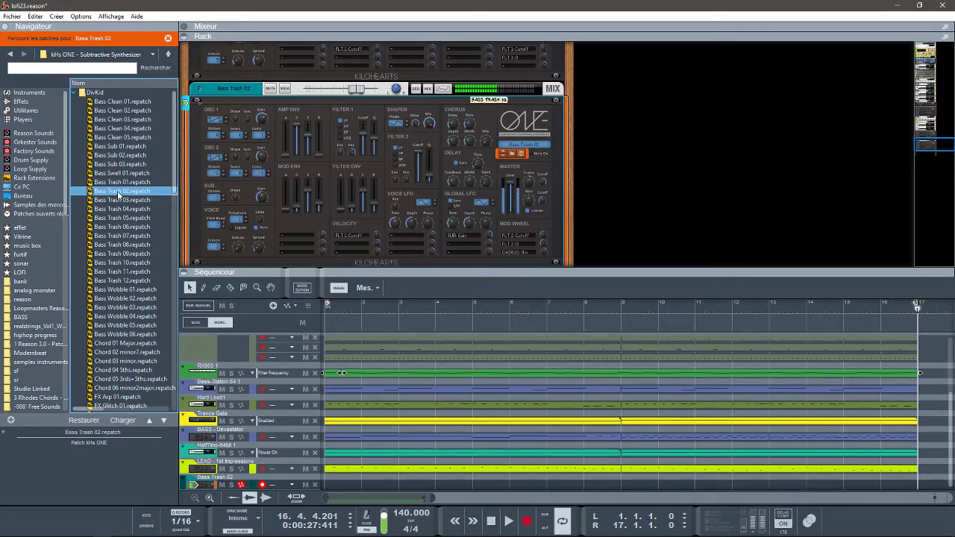
{"action": "left_click", "coordinate": [139, 290]}
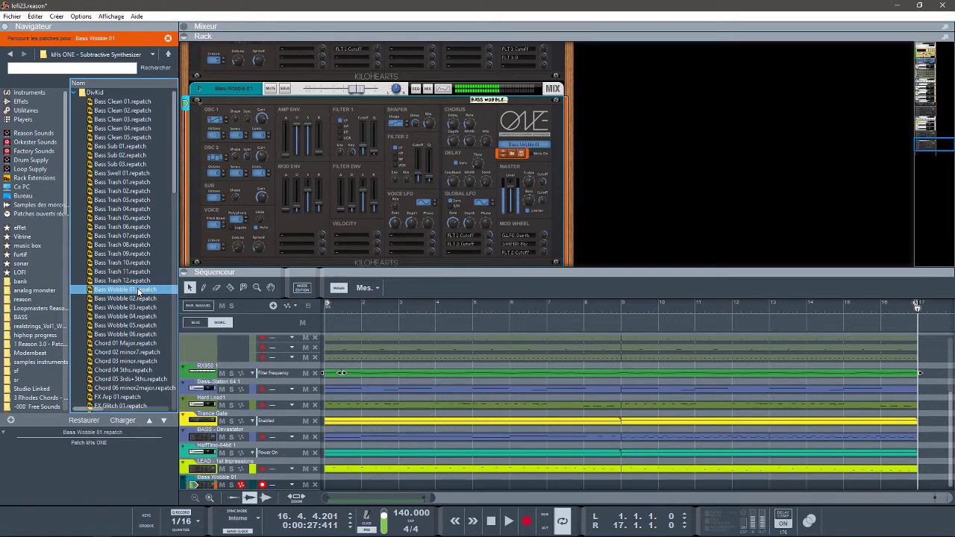
{"action": "left_click", "coordinate": [131, 345]}
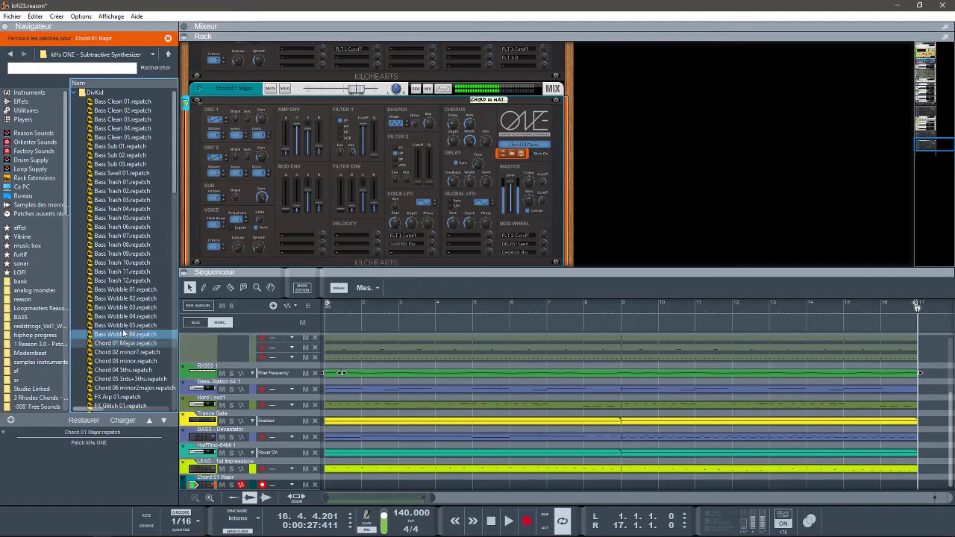
Collapse the DivKid folder and audition the Bass - Chipper Bass EX patch from the eXode folder.
{"action": "left_click", "coordinate": [74, 94]}
{"action": "left_click", "coordinate": [74, 102]}
{"action": "left_click", "coordinate": [114, 139]}
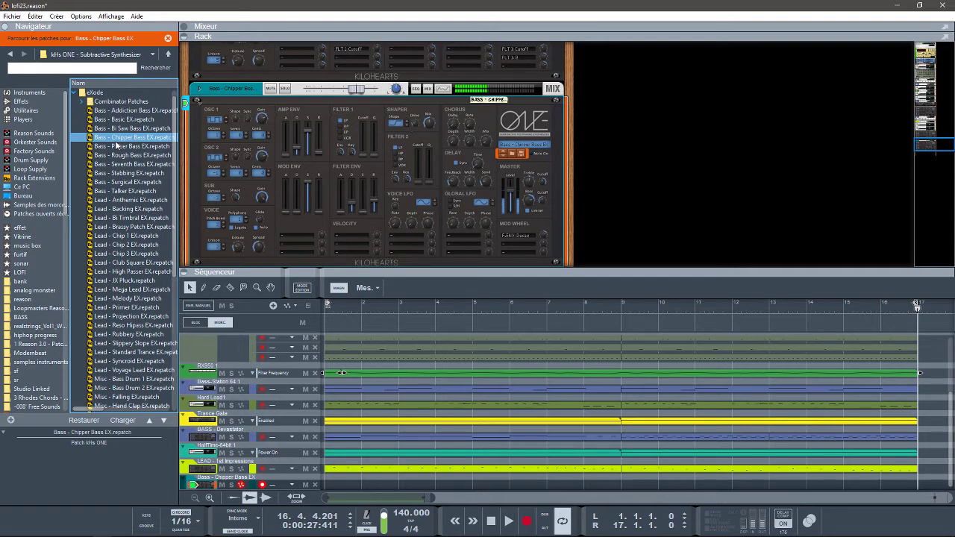
Load the ARP - Dream Crystal EX patch from eXode's Combinator Patches and show the devices inside the Combinator.
{"action": "left_click", "coordinate": [87, 103]}
{"action": "left_click", "coordinate": [82, 103]}
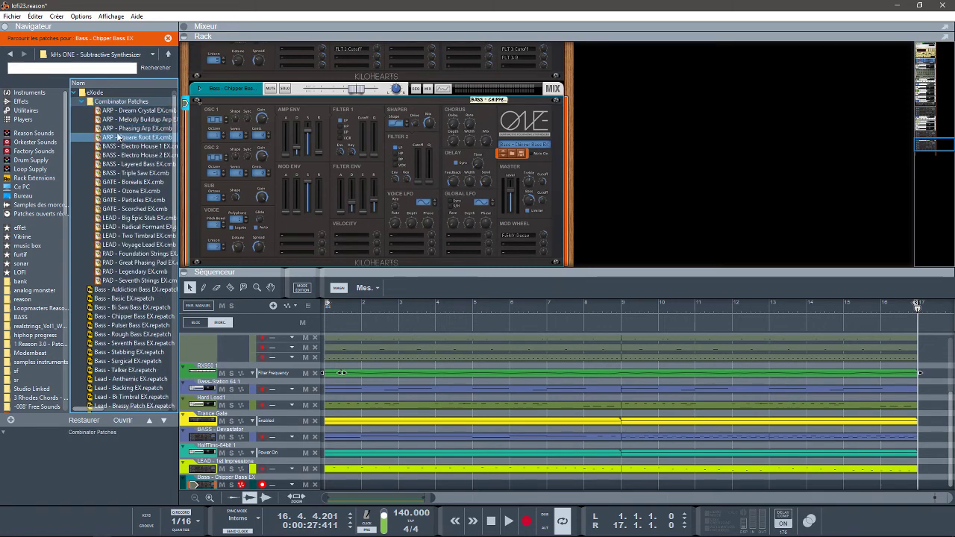
{"action": "left_click", "coordinate": [163, 113]}
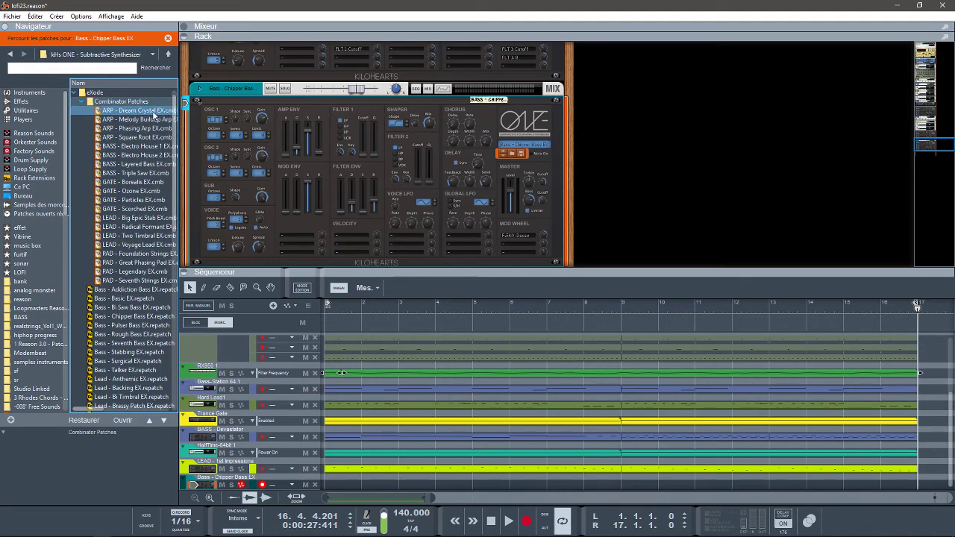
{"action": "double_click", "coordinate": [153, 113]}
{"action": "double_click", "coordinate": [154, 113]}
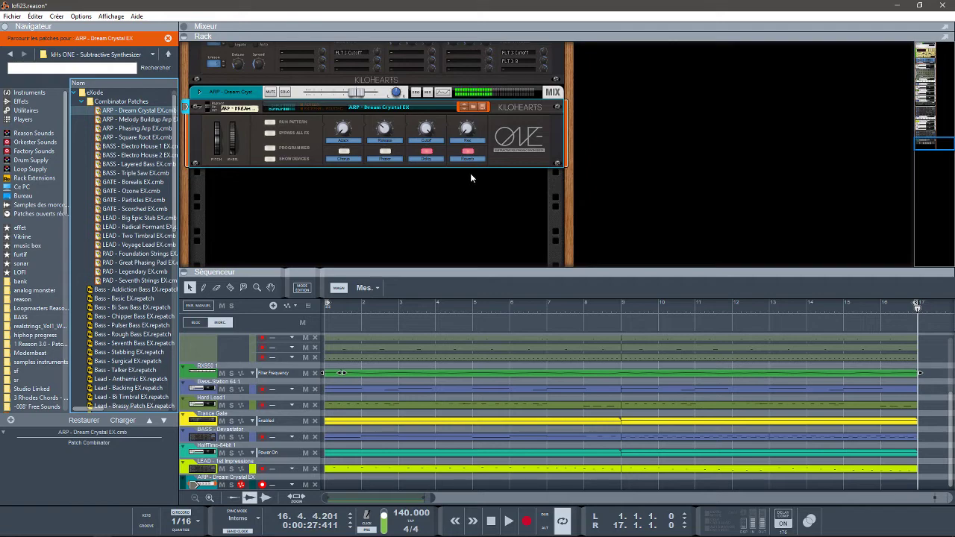
{"action": "left_click", "coordinate": [270, 158]}
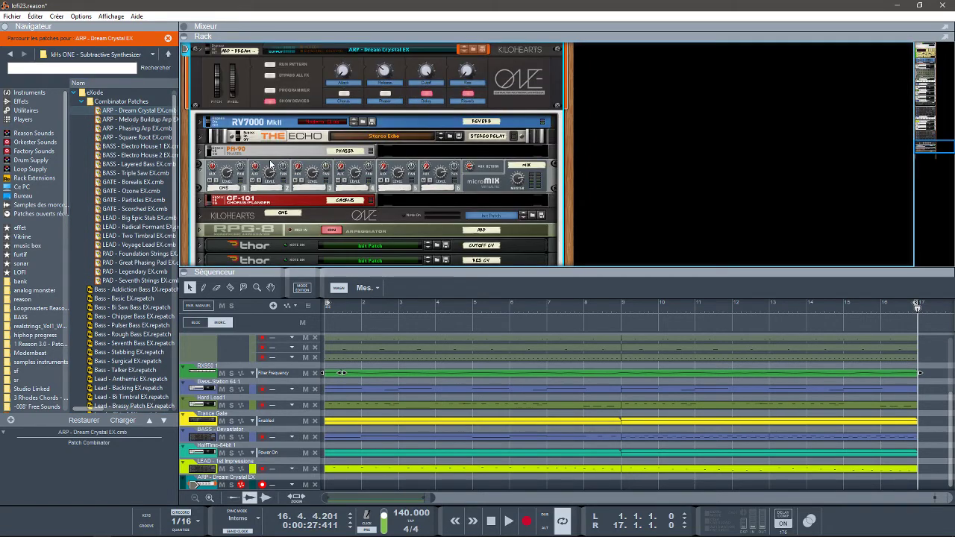
{"action": "left_click_drag", "start_coordinate": [937, 148], "coordinate": [941, 152]}
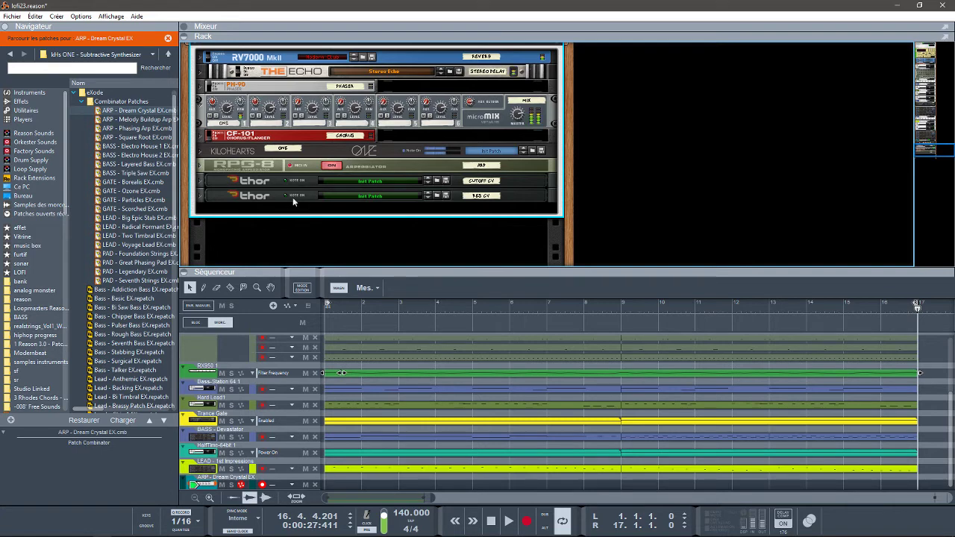
Audition the Combinator patches GATE - Scorched EX, PAD - Great Phasing Pad EX and PAD - Seventh Strings EX.
{"action": "left_click", "coordinate": [156, 210]}
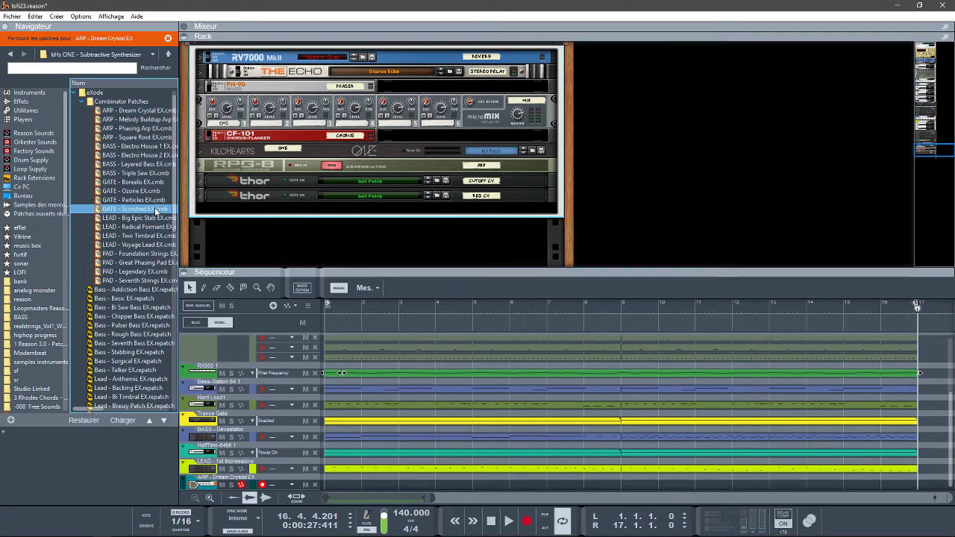
{"action": "double_click", "coordinate": [156, 210]}
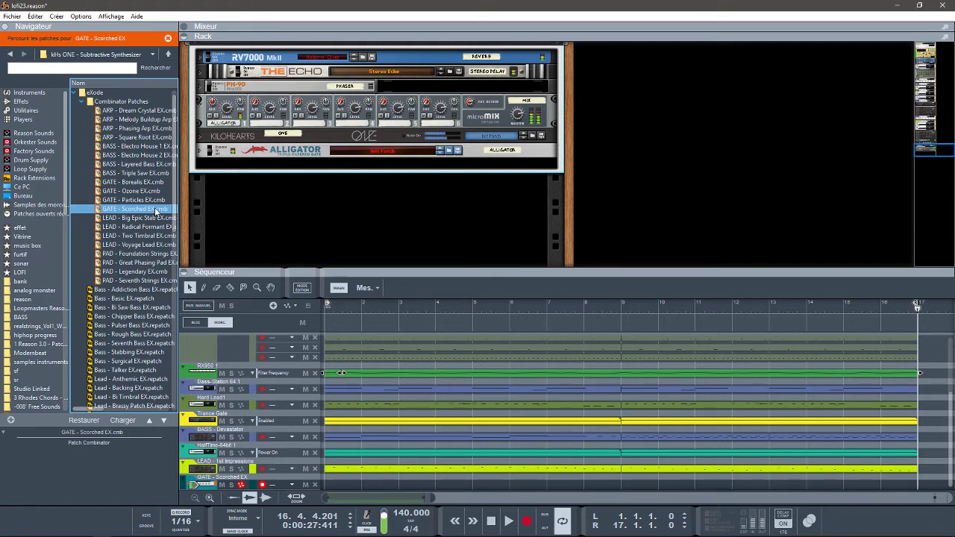
{"action": "left_click", "coordinate": [143, 265]}
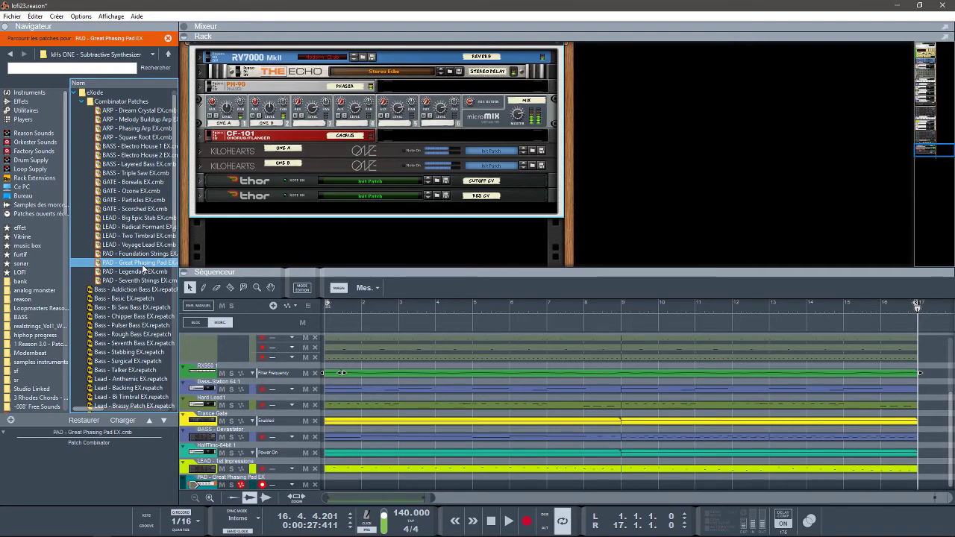
{"action": "left_click", "coordinate": [125, 290]}
{"action": "left_click", "coordinate": [127, 282]}
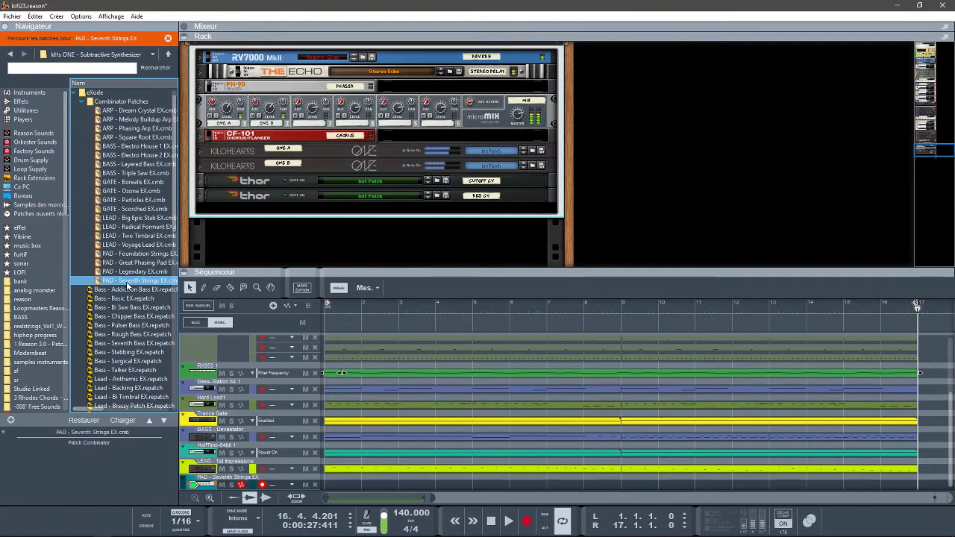
Collapse the eXode folder and load the ARP Plastic Fantastic patch from the Solidtrax folder.
{"action": "left_click", "coordinate": [74, 93]}
{"action": "left_click", "coordinate": [82, 147]}
{"action": "left_click", "coordinate": [80, 138]}
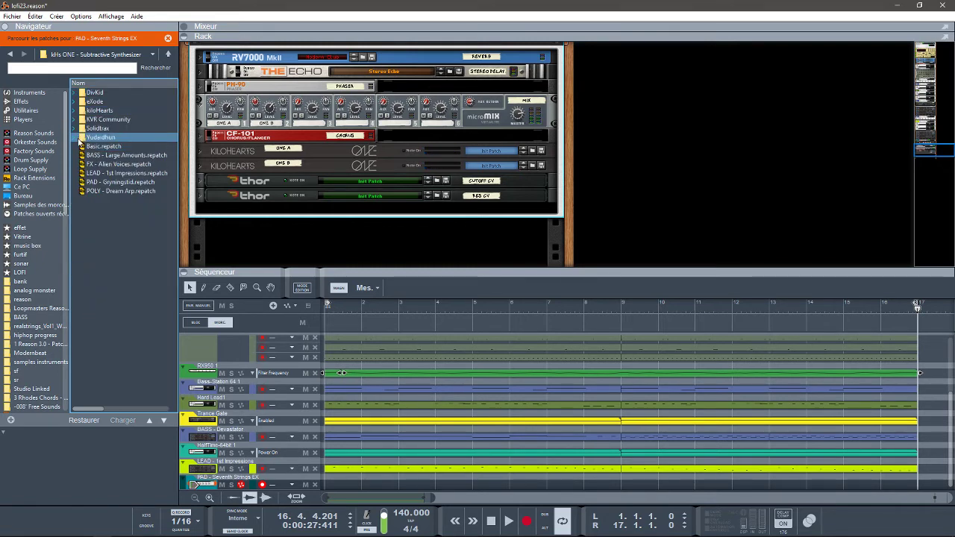
{"action": "left_click", "coordinate": [77, 131]}
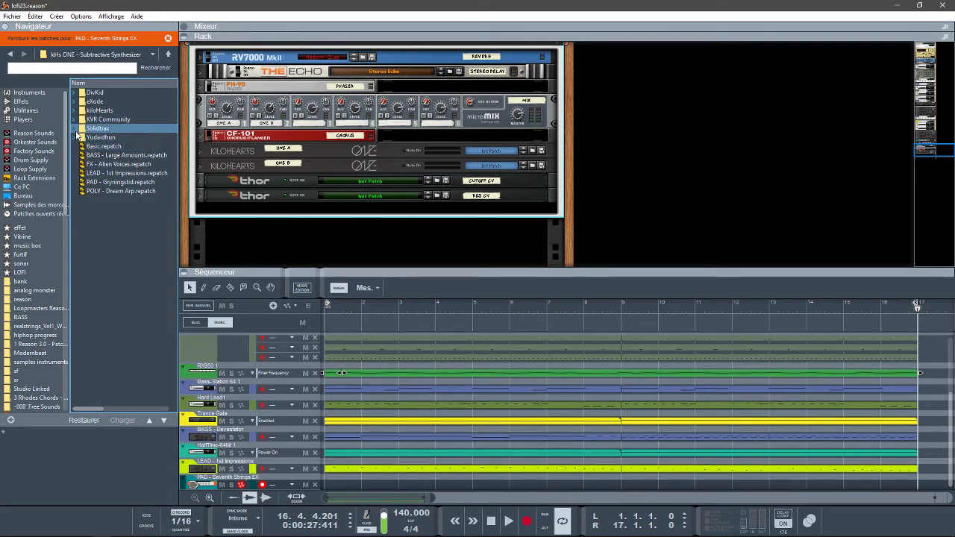
{"action": "double_click", "coordinate": [78, 131]}
{"action": "left_click", "coordinate": [134, 164]}
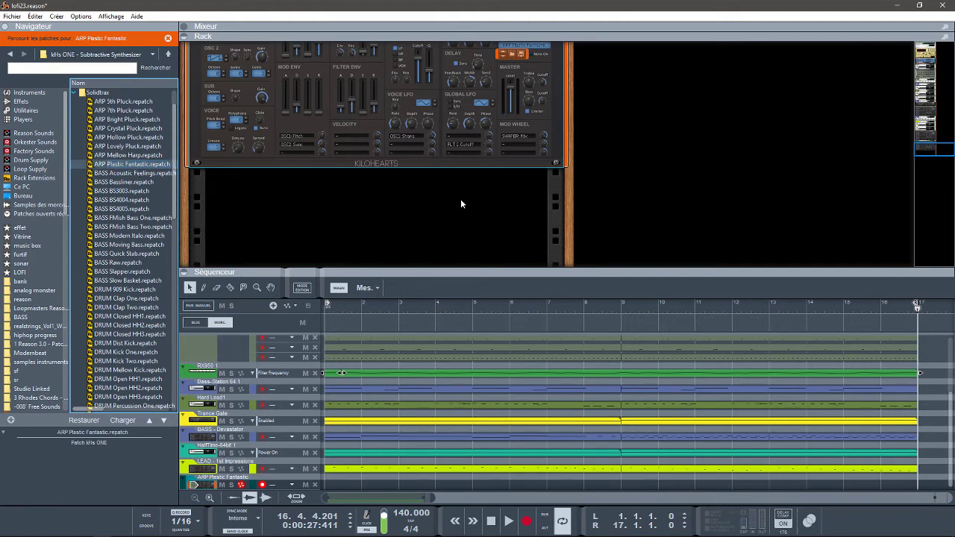
Switch to Chrome, review the kHs ONE offers on Plugin Boutique and the Propellerhead Shop, and return to Reason.
{"action": "mouse_move", "coordinate": [267, 532]}
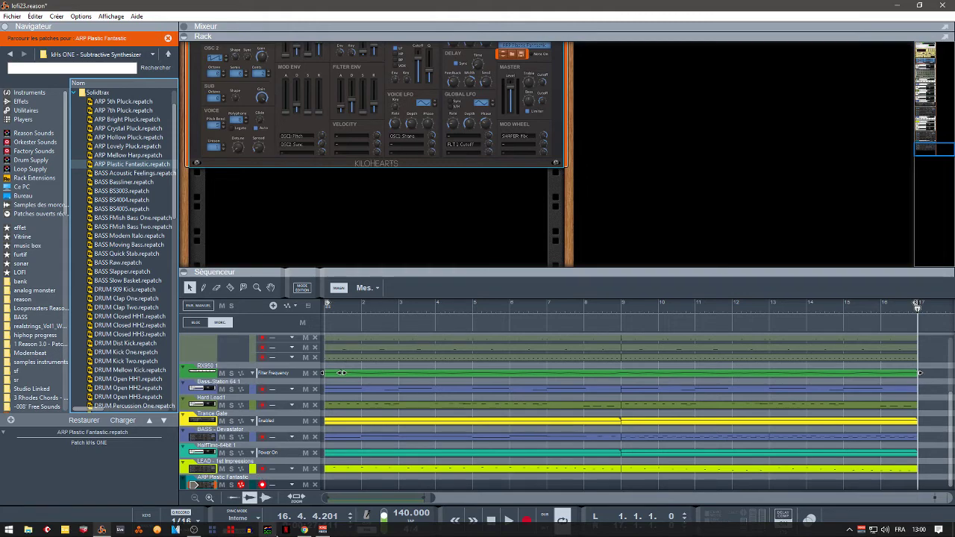
{"action": "left_click", "coordinate": [304, 530]}
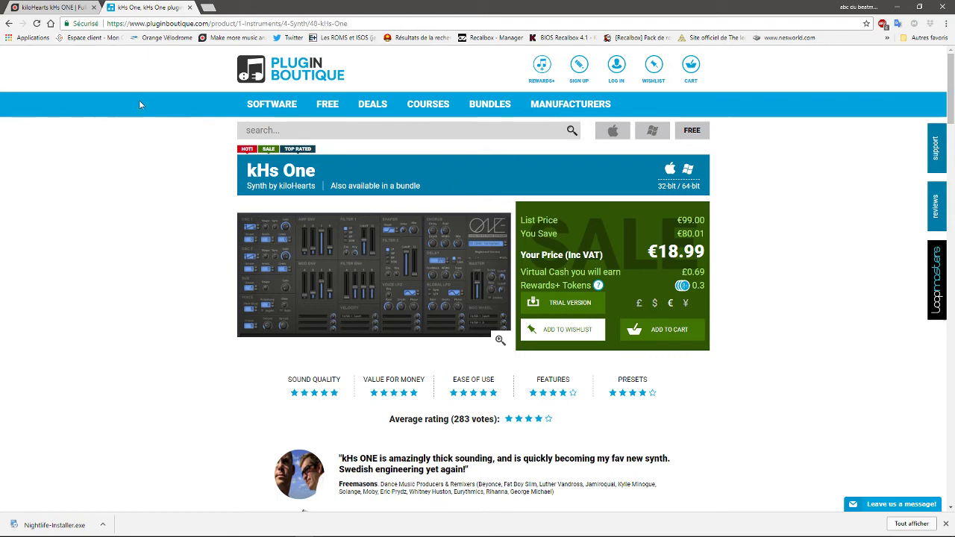
{"action": "left_click", "coordinate": [46, 7]}
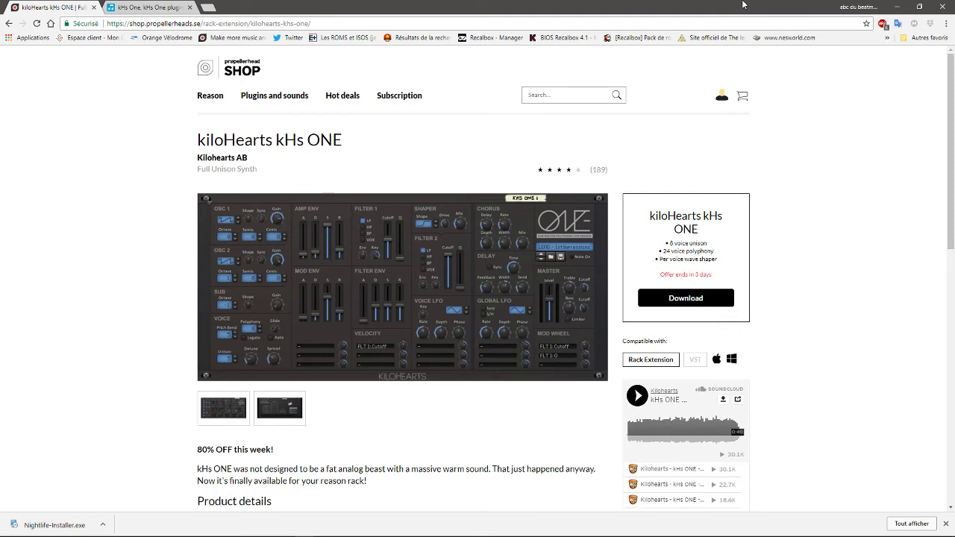
{"action": "left_click", "coordinate": [897, 7]}
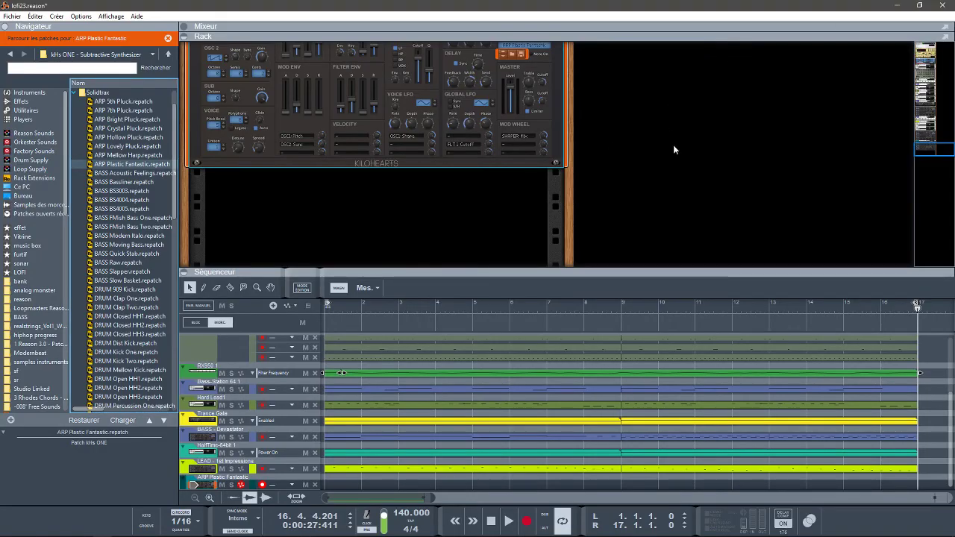
Switch back to Chrome and open the Plugin Boutique home page from its kHs One product page.
{"action": "mouse_move", "coordinate": [252, 535]}
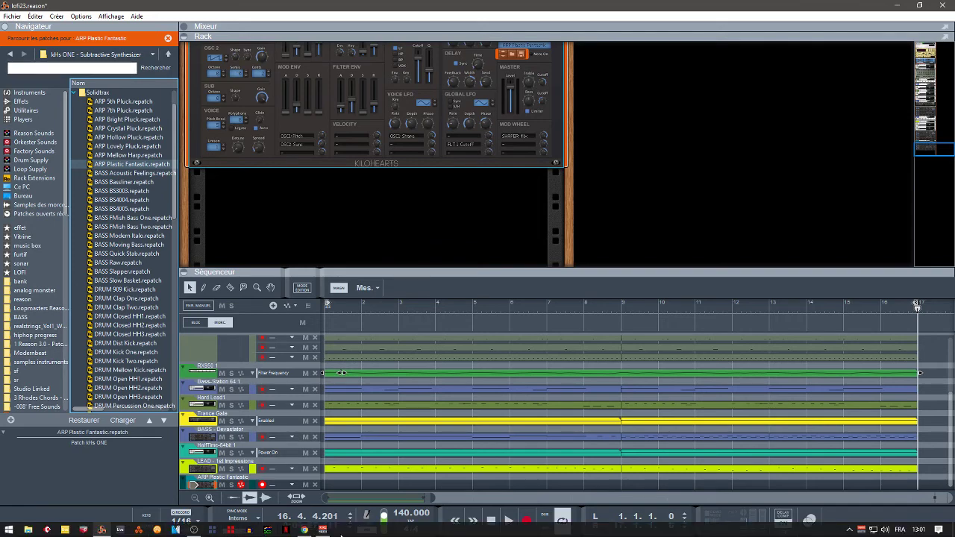
{"action": "left_click", "coordinate": [305, 529]}
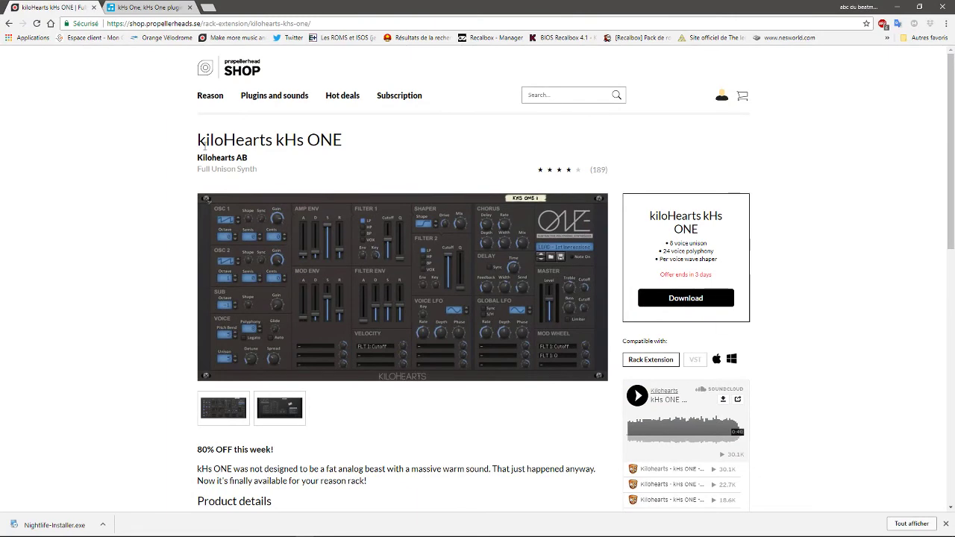
{"action": "left_click", "coordinate": [169, 6]}
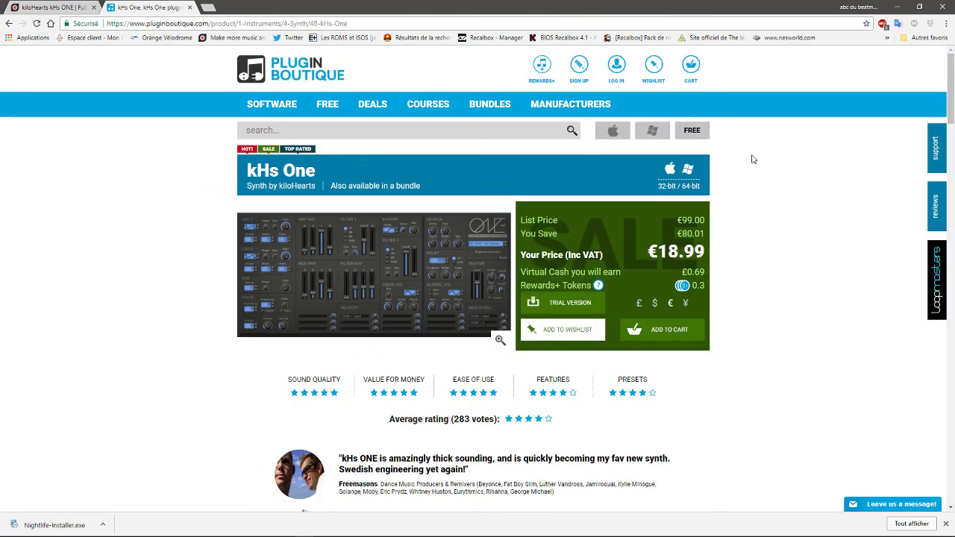
{"action": "left_click", "coordinate": [291, 68]}
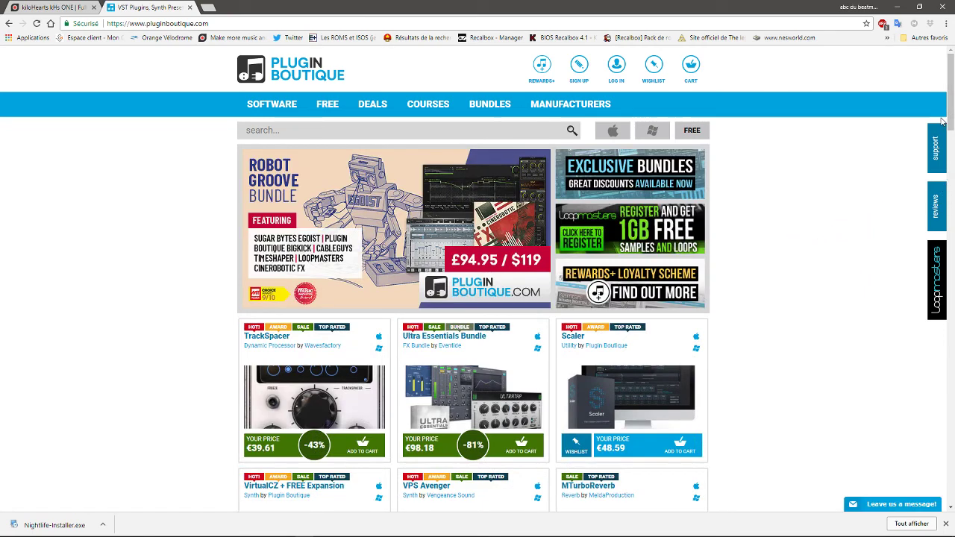
Browse the Plugin Boutique home page down to the bestsellers and open the InstaChord product page to review its price.
{"action": "mouse_move", "coordinate": [951, 112]}
{"action": "left_mouse_down"}
{"action": "mouse_move", "coordinate": [950, 193]}
{"action": "mouse_move", "coordinate": [951, 112]}
{"action": "left_mouse_up"}
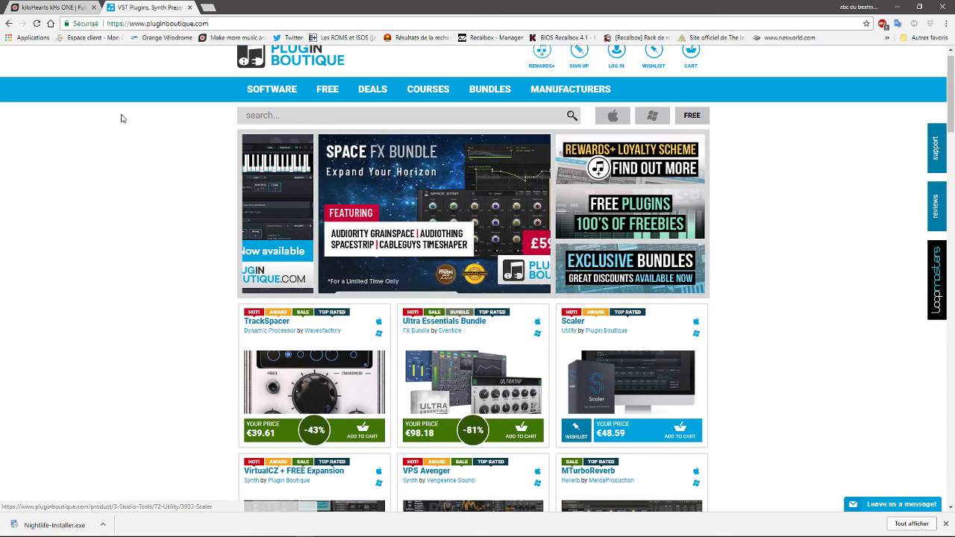
{"action": "left_click", "coordinate": [281, 64]}
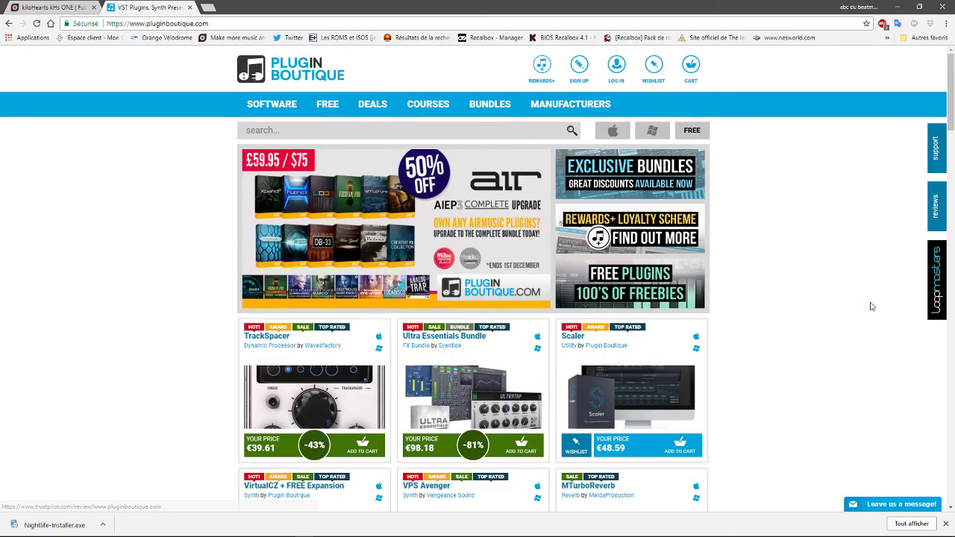
{"action": "left_click_drag", "start_coordinate": [950, 113], "coordinate": [950, 281]}
{"action": "scroll", "coordinate": [356, 224], "scroll_direction": "down", "scroll_amount": 2}
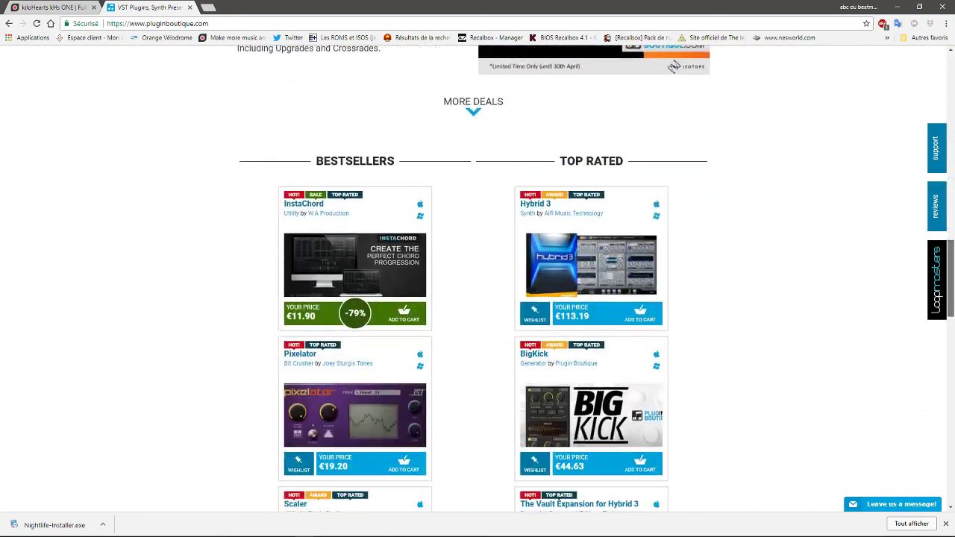
{"action": "left_click", "coordinate": [339, 239]}
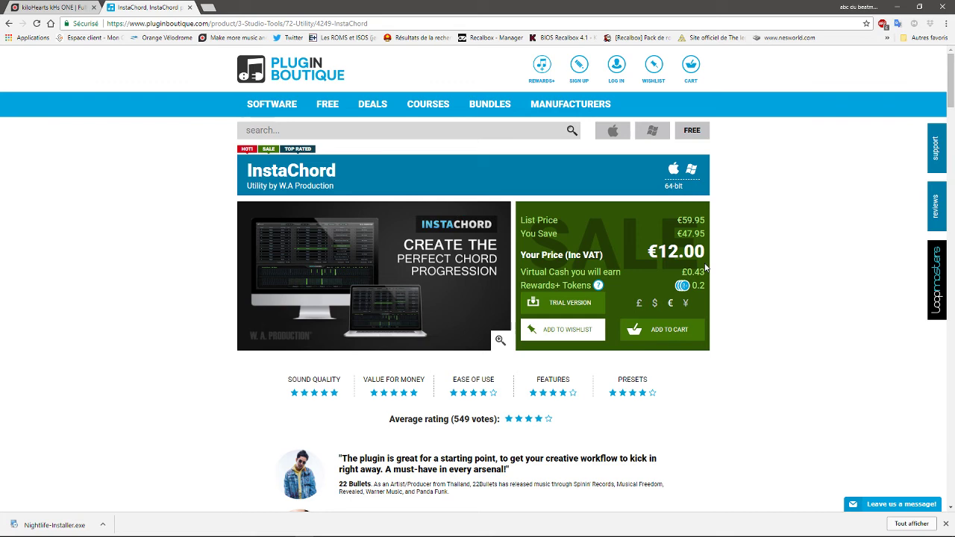
{"action": "mouse_move", "coordinate": [503, 251]}
Return to Reason and bring the full kHs ONE device with the ARP Plastic Fantastic patch into view in the rack.
{"action": "left_click", "coordinate": [898, 7]}
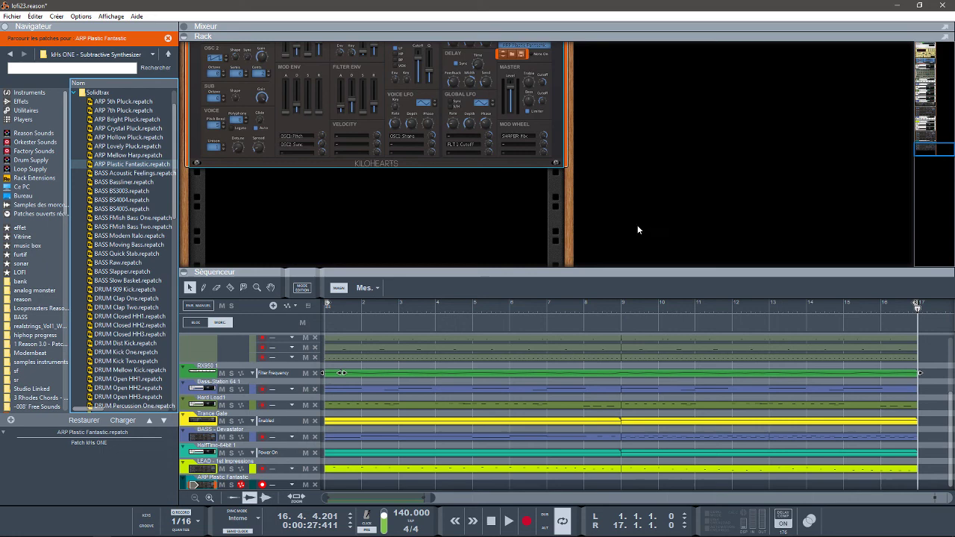
{"action": "left_click_drag", "start_coordinate": [933, 153], "coordinate": [937, 150]}
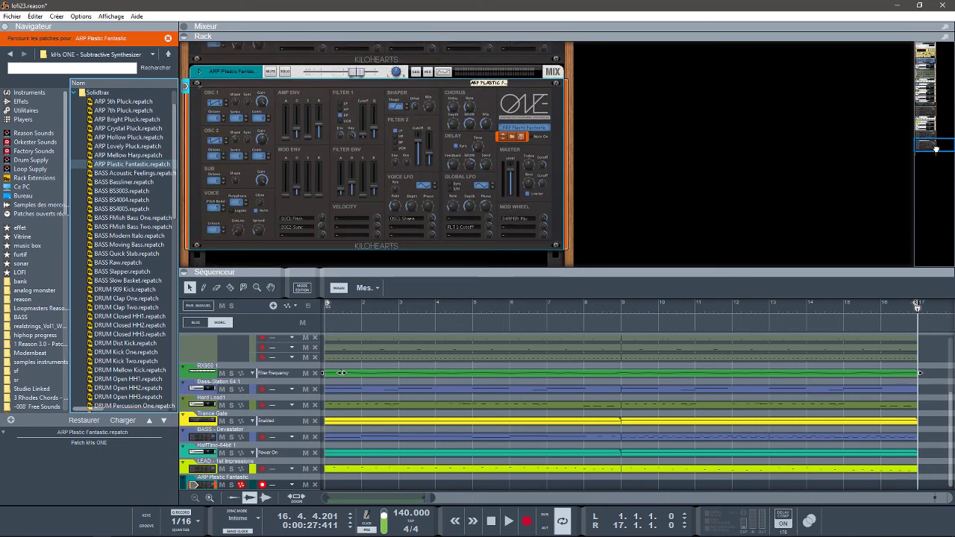